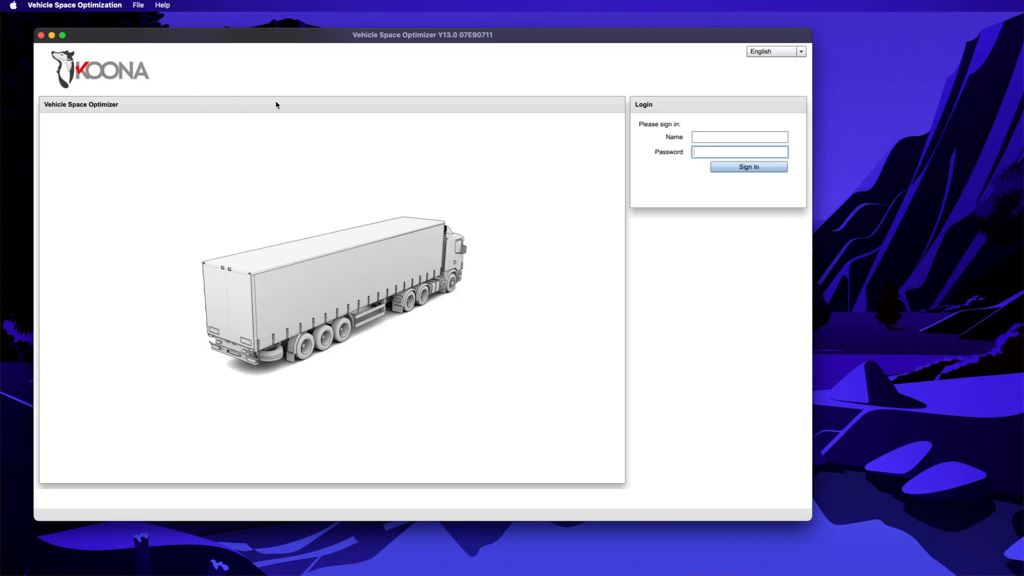
# Step: Sign in with the user name and password to reach the DC02 Routes workspace
pyautogui.click(737, 141)
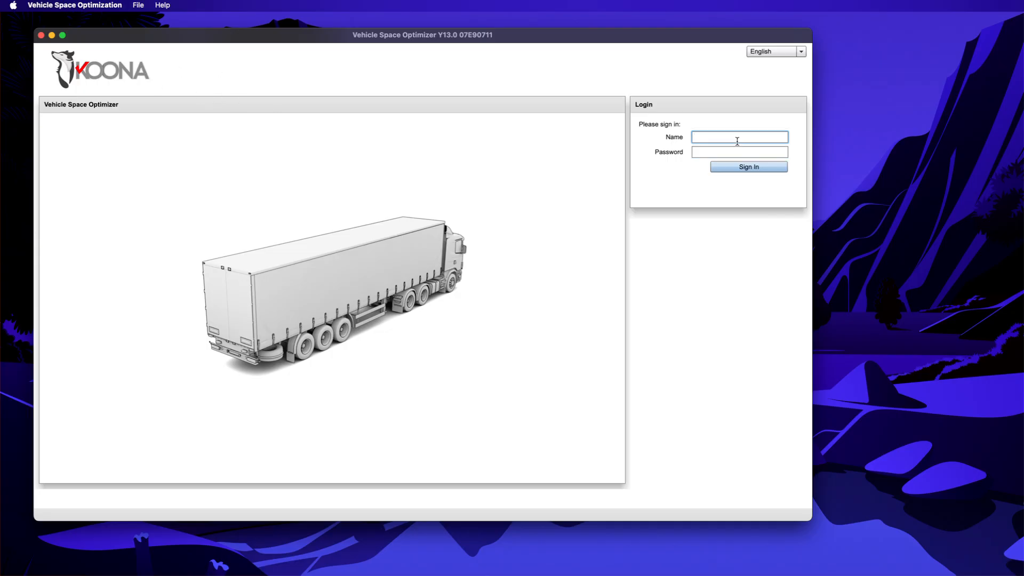
pyautogui.press('Tab')
pyautogui.press('Return')
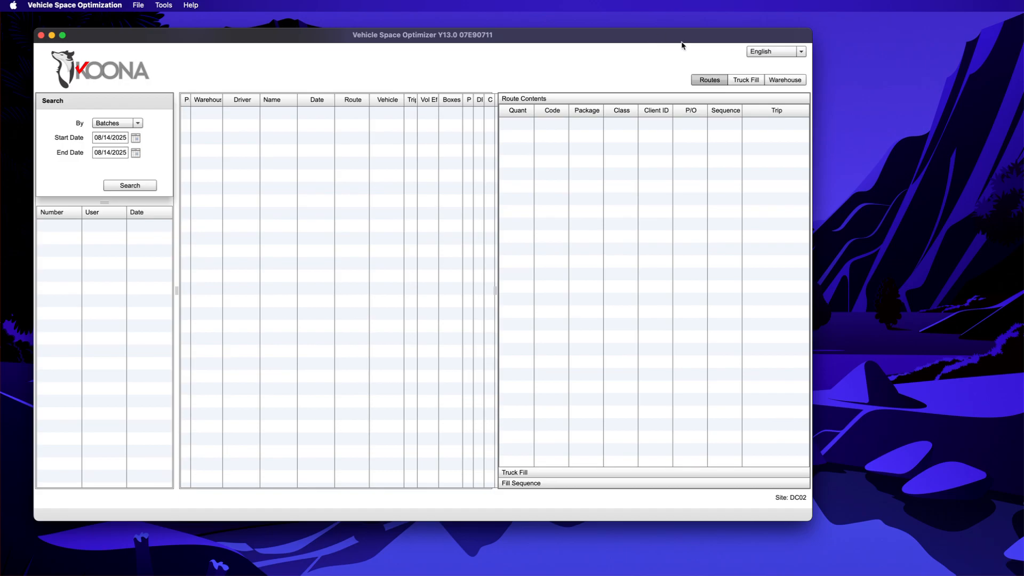
# Step: Open the Warehouse Bays list and inspect the CAM_16/14/10/8 B_MED and CAM_16/14 B_GRD bay types
pyautogui.click(777, 81)
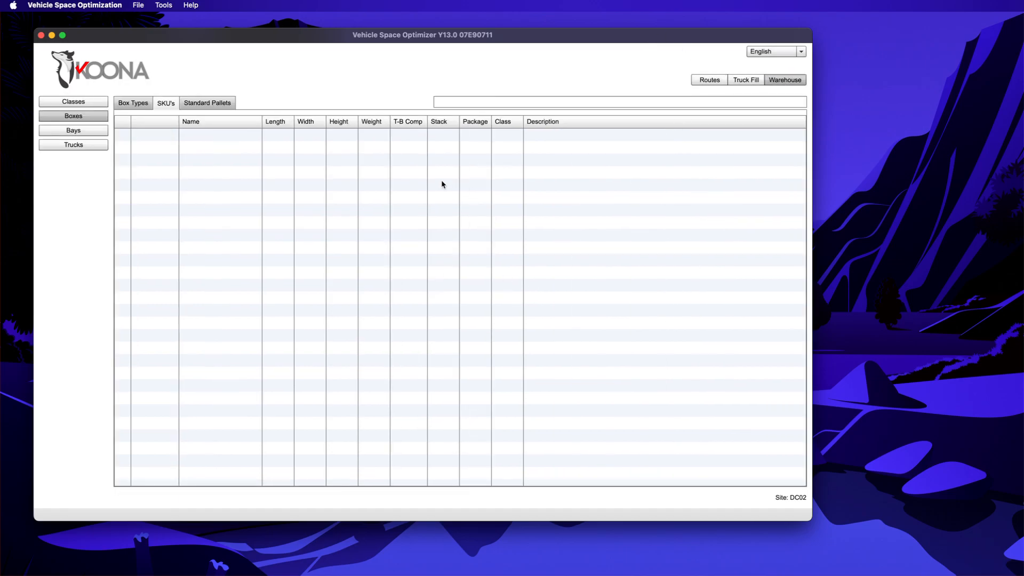
pyautogui.click(83, 133)
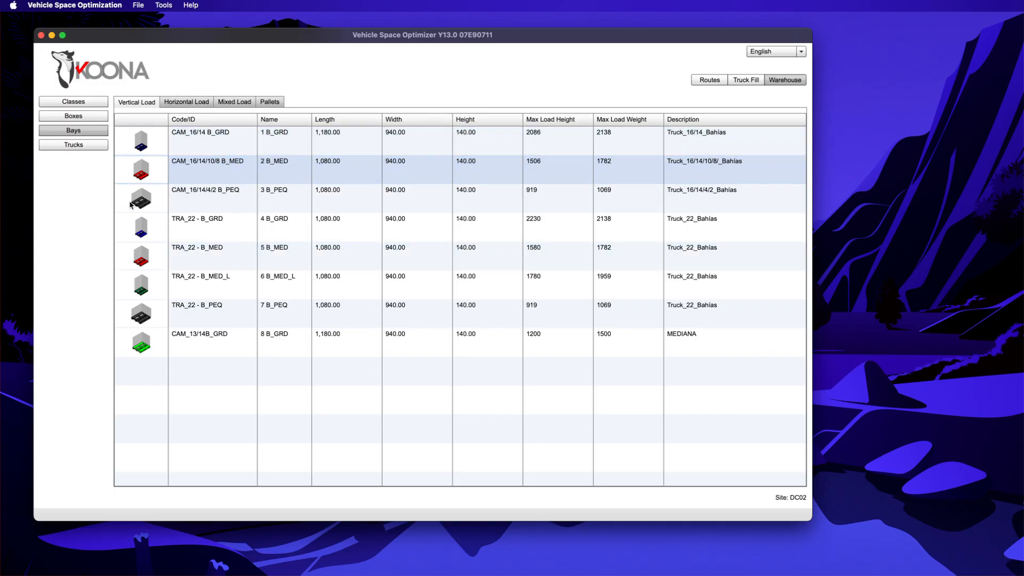
pyautogui.click(339, 168)
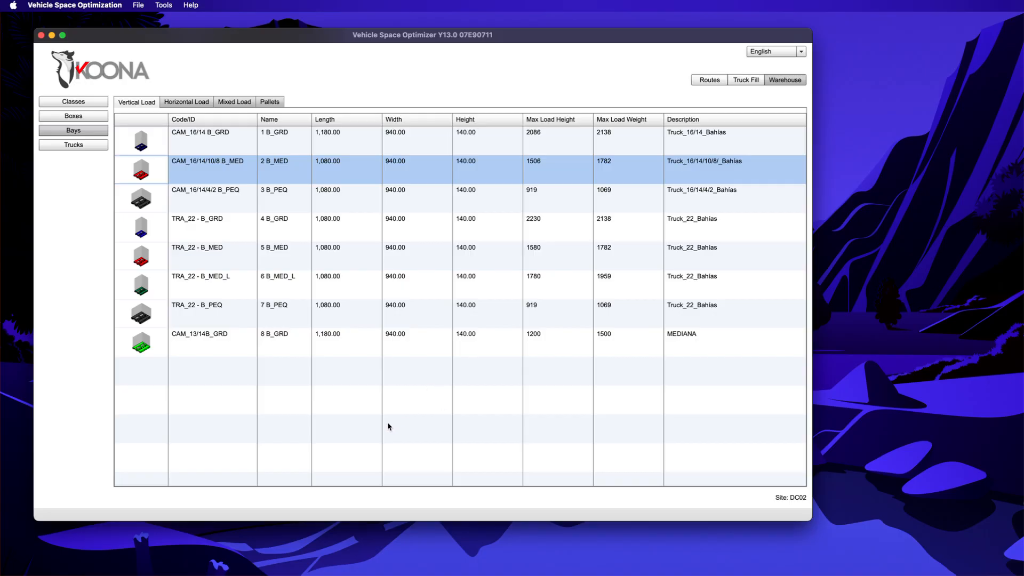
pyautogui.click(216, 147)
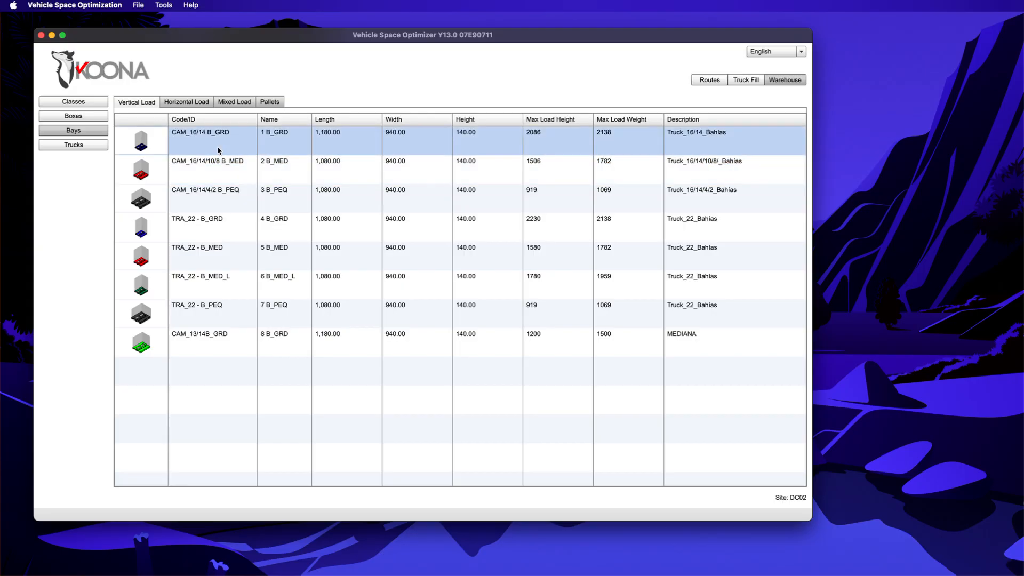
pyautogui.click(206, 164)
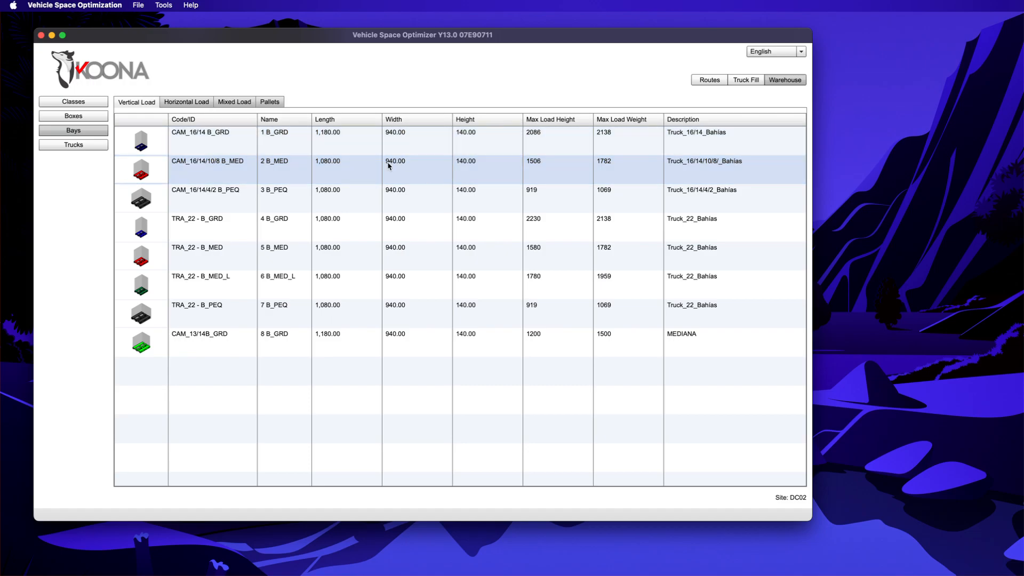
pyautogui.click(227, 138)
pyautogui.doubleClick(227, 138)
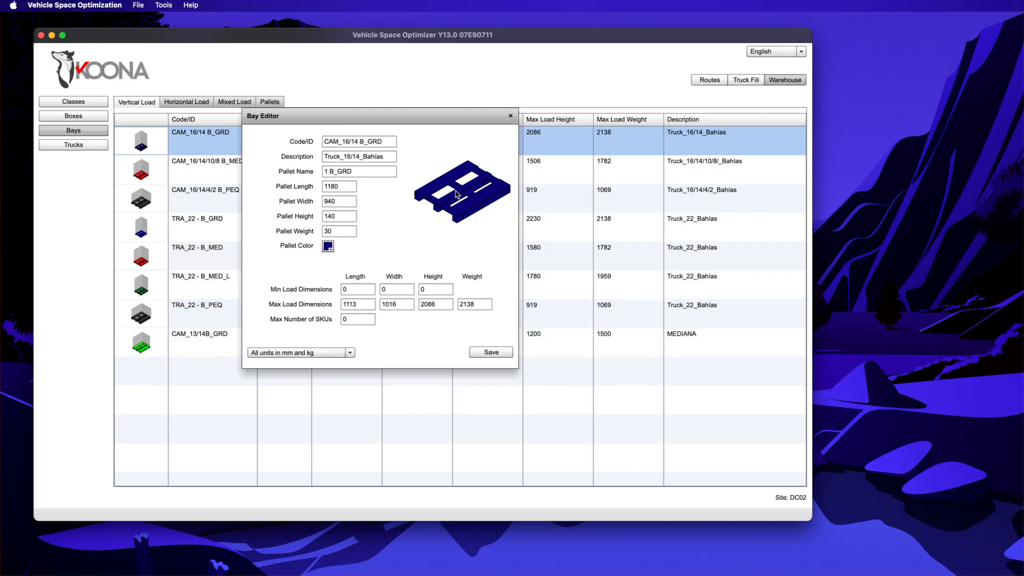
pyautogui.click(510, 116)
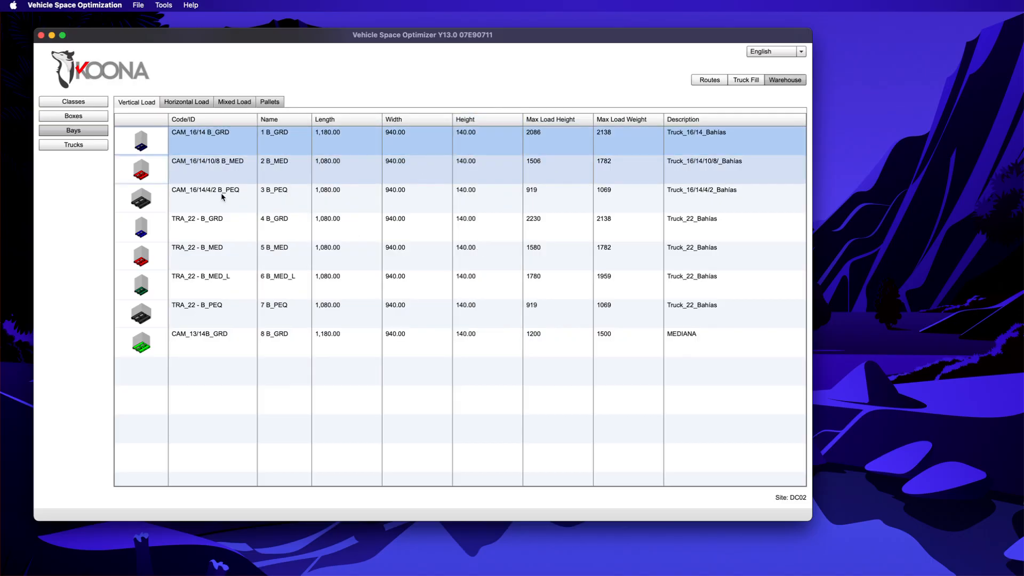
pyautogui.doubleClick(218, 169)
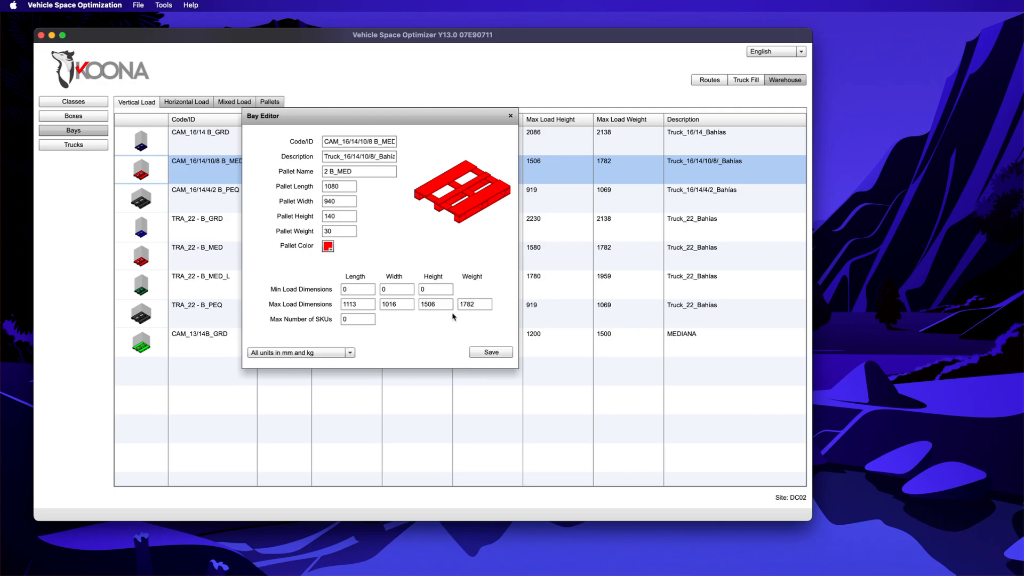
pyautogui.click(511, 116)
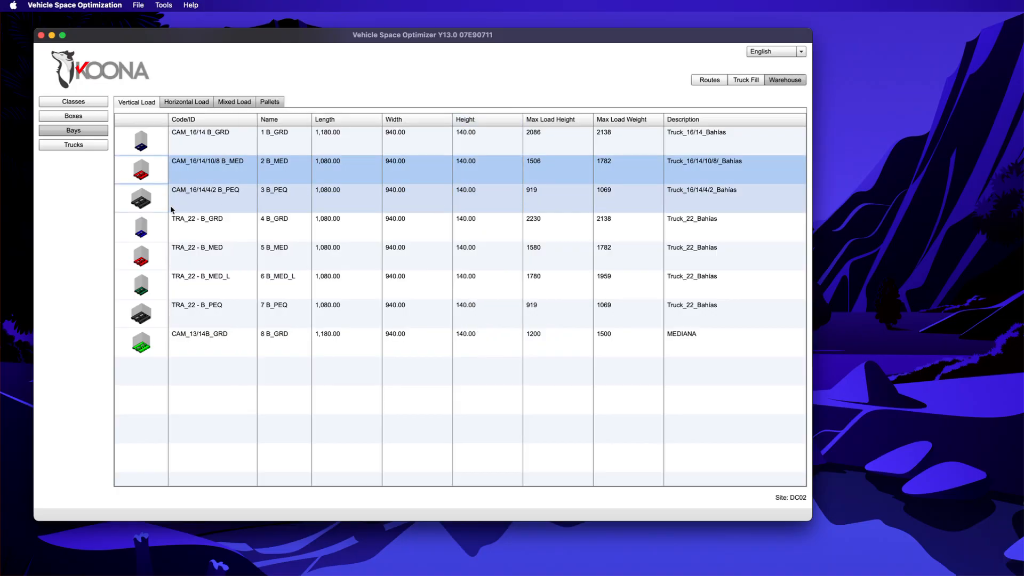
# Step: Add a new entry to the Truck Types list
pyautogui.click(83, 145)
pyautogui.click(170, 101)
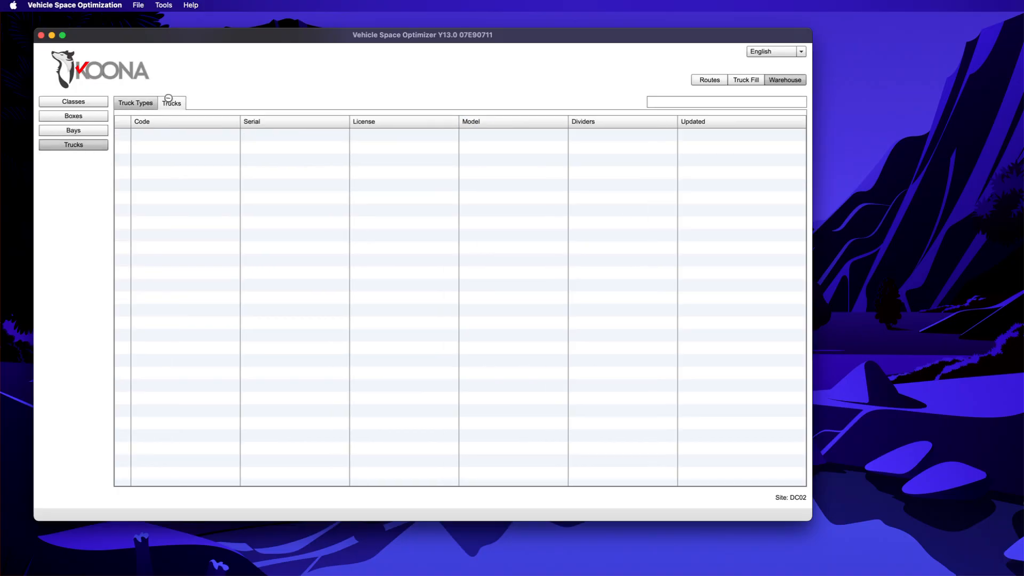
pyautogui.click(137, 102)
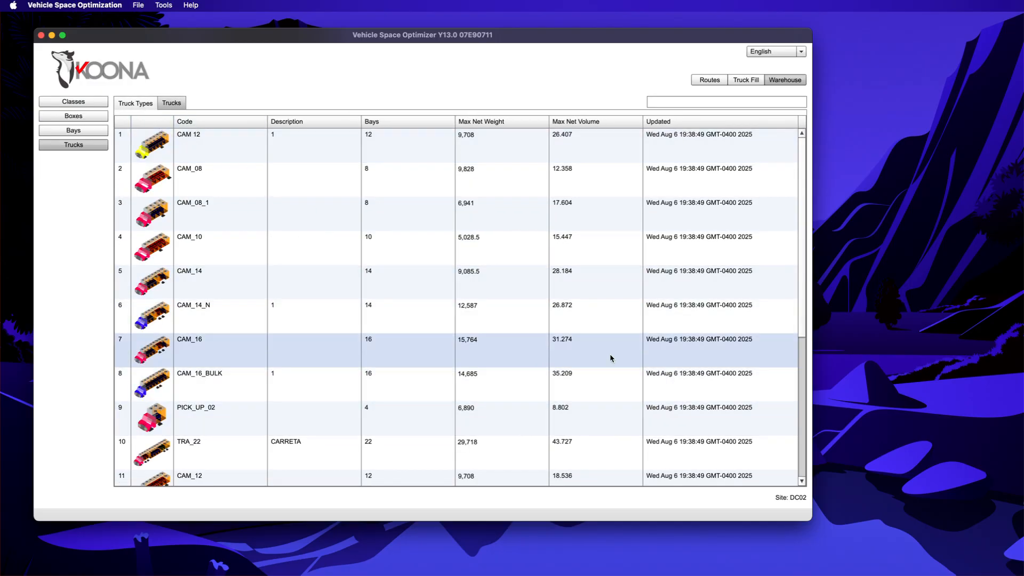
pyautogui.scroll(-5, 626, 380)
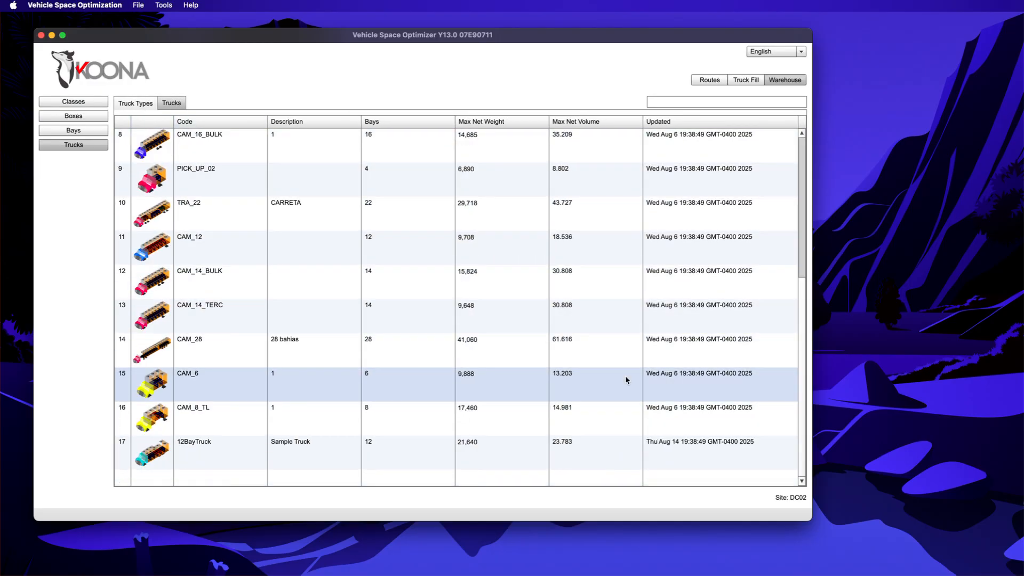
pyautogui.rightClick(212, 478)
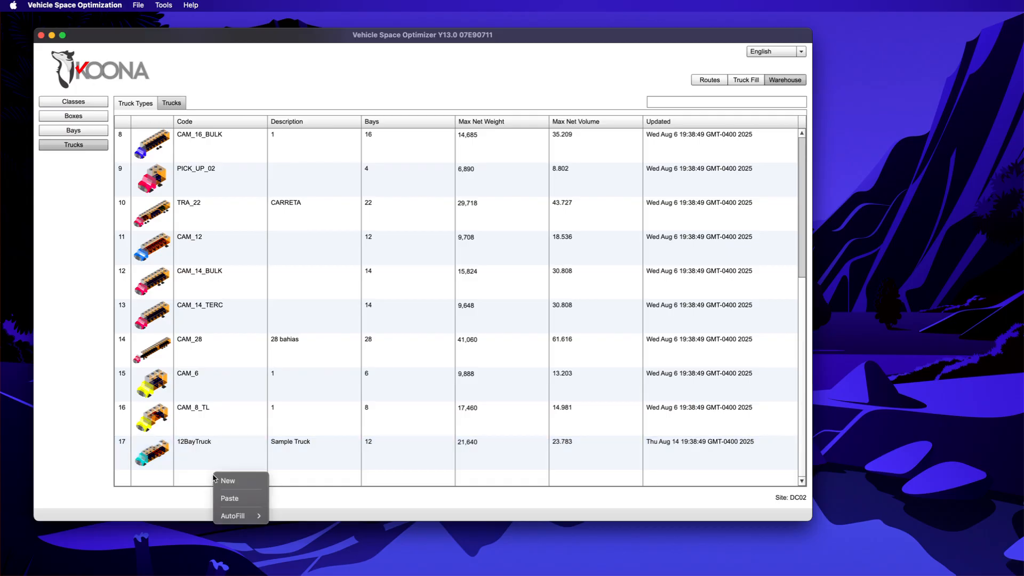
pyautogui.click(228, 481)
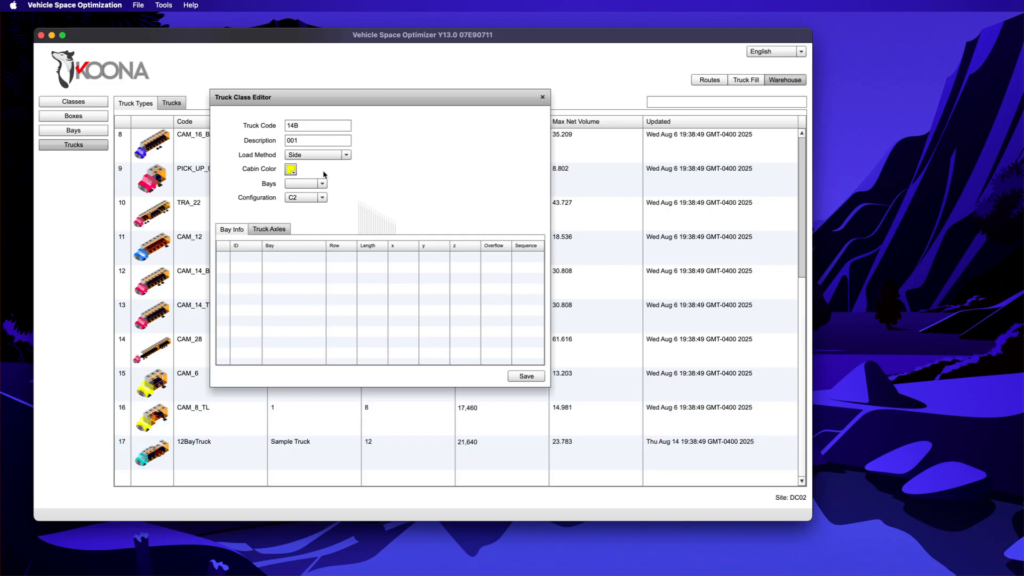
# Step: Set the truck code to SampleTruck1 and the description to '12 bay truck'
pyautogui.click(311, 127)
pyautogui.write('SampleTRu')
pyautogui.press('BackSpace')
pyautogui.press('BackSpace')
pyautogui.write('ruck1')
pyautogui.press('Tab')
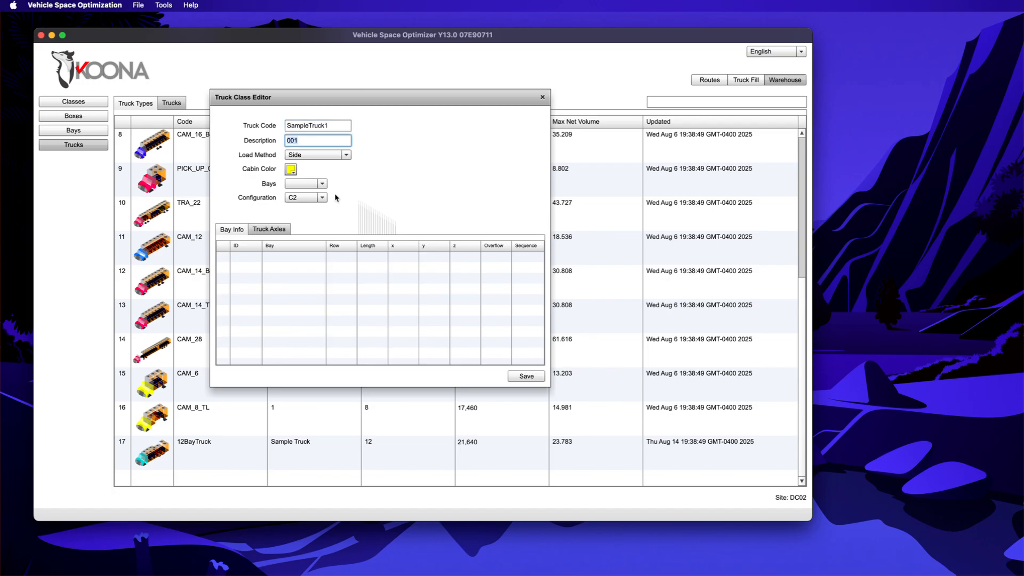
pyautogui.write('12 bay truck')
# Step: Give SampleTruck1 a pale cabin colour, 12 bays and axle configuration C3, then return to Bay Info
pyautogui.click(291, 169)
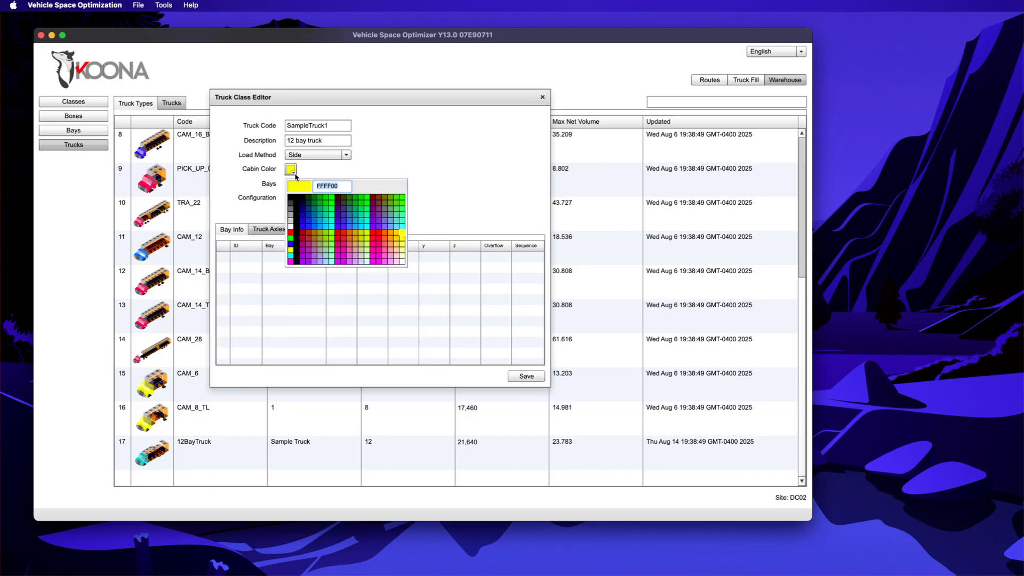
pyautogui.click(361, 258)
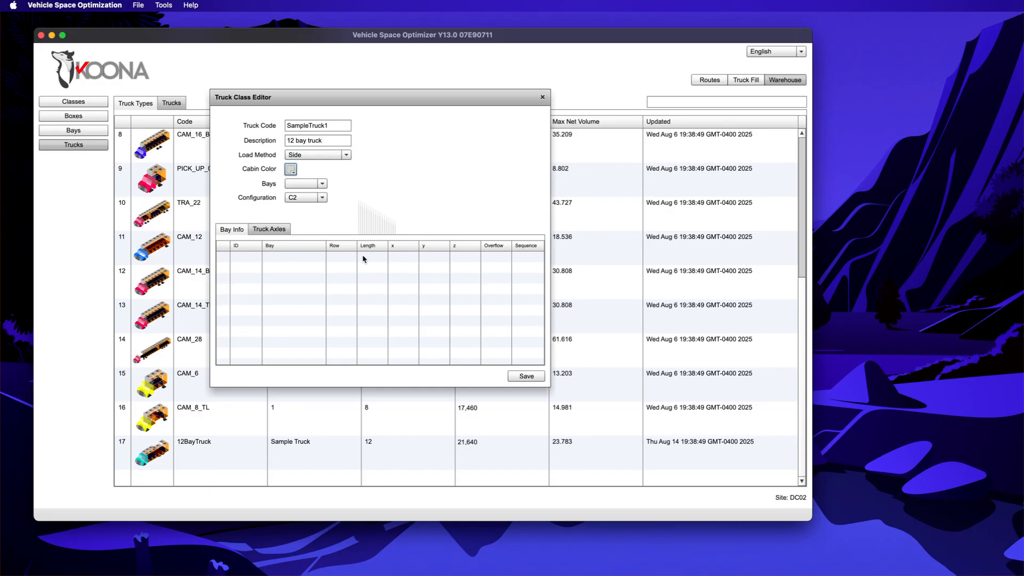
pyautogui.click(325, 184)
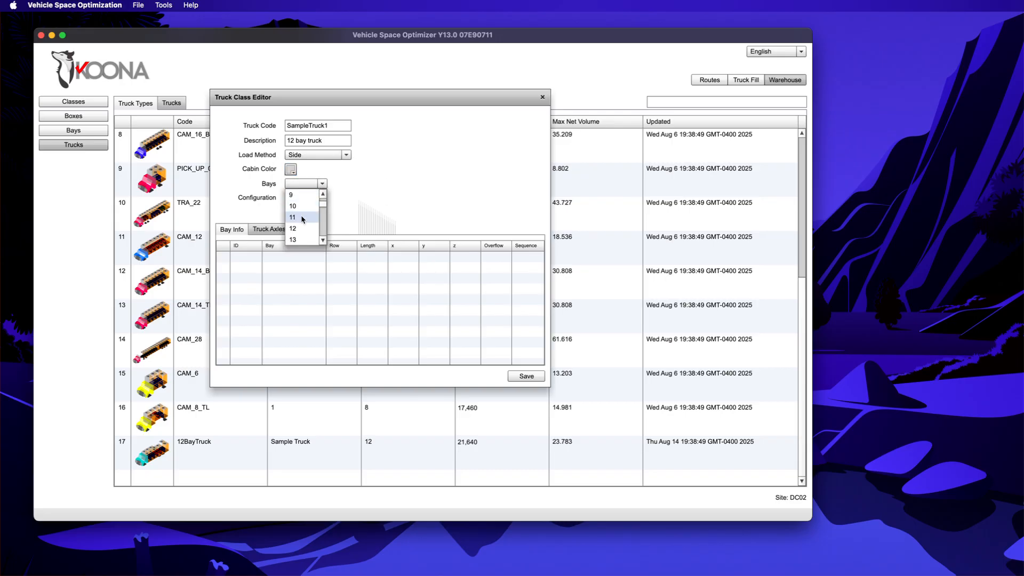
pyautogui.click(302, 228)
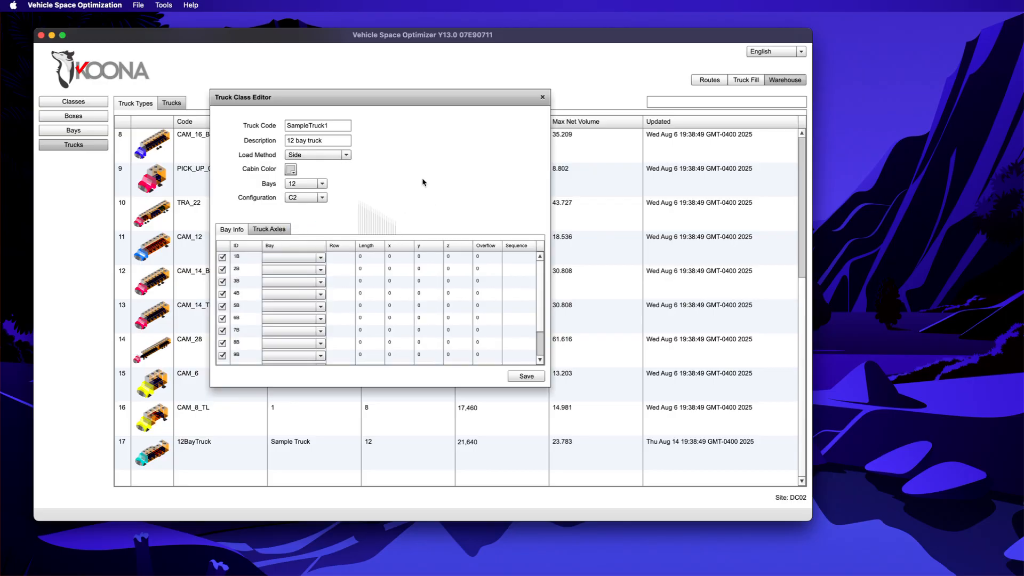
pyautogui.click(311, 198)
pyautogui.click(310, 199)
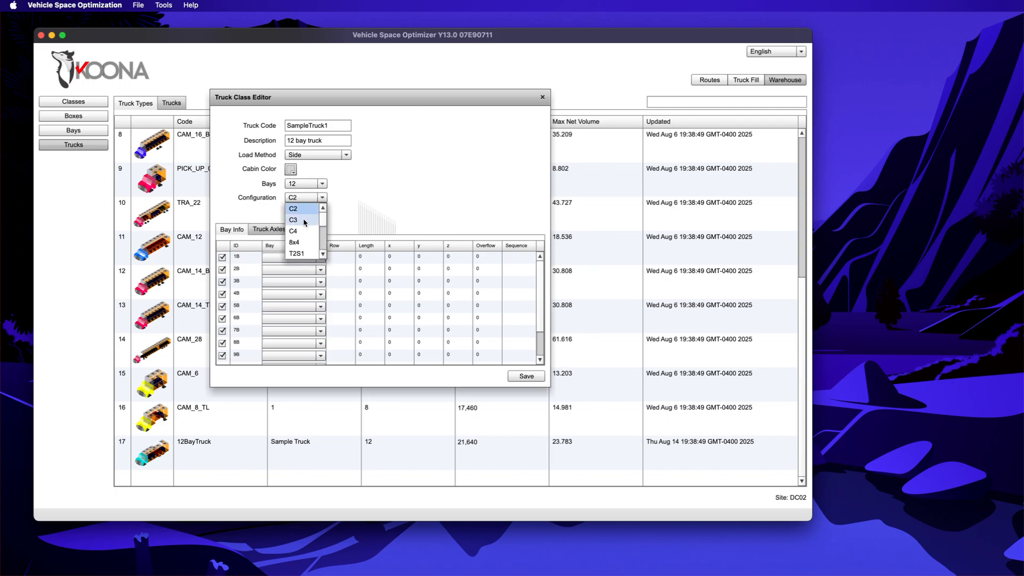
pyautogui.click(305, 219)
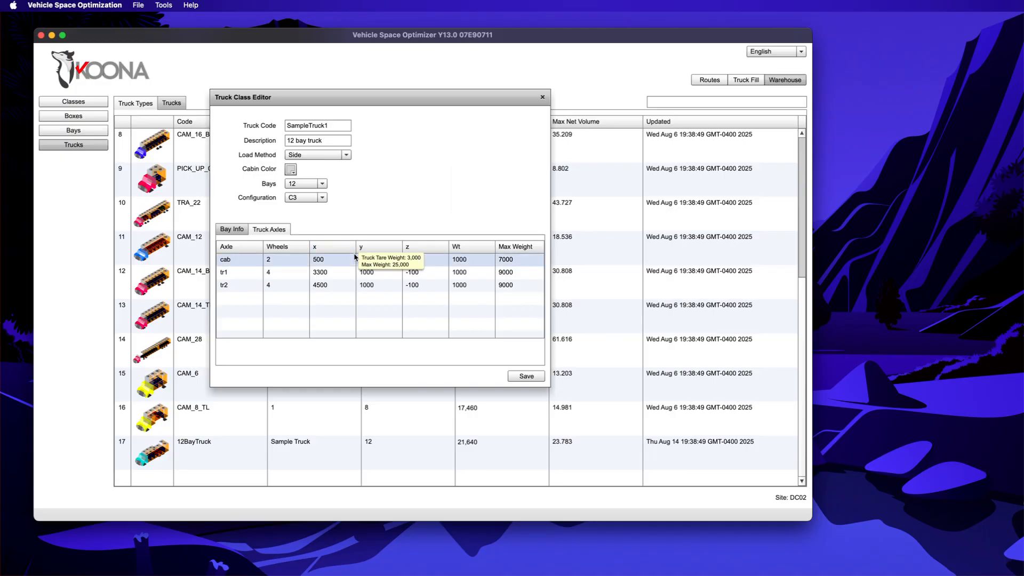
pyautogui.click(230, 230)
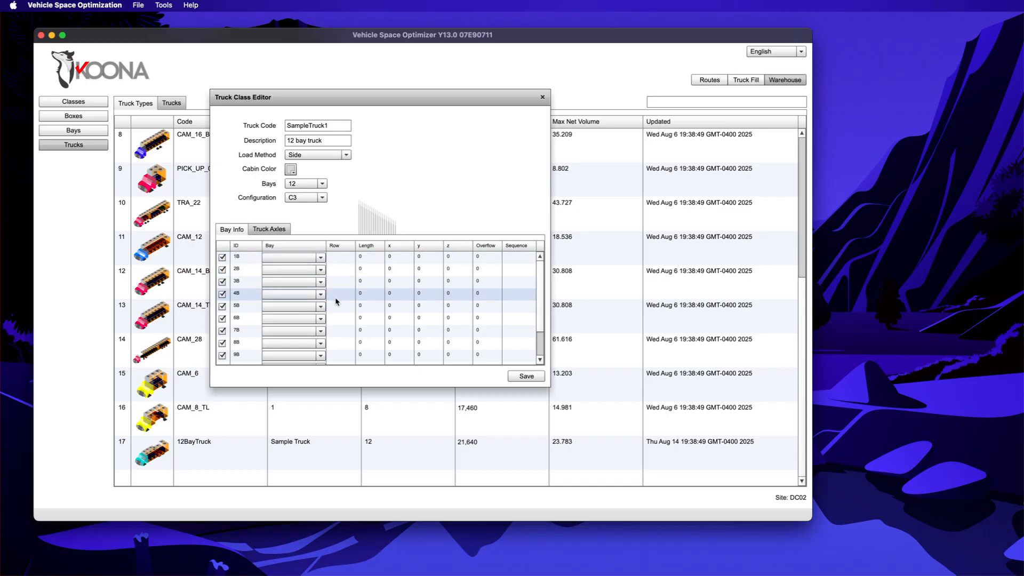
# Step: Assign the CAM_16/14 B_GRD bay type to bays 1B through 7B
pyautogui.click(300, 258)
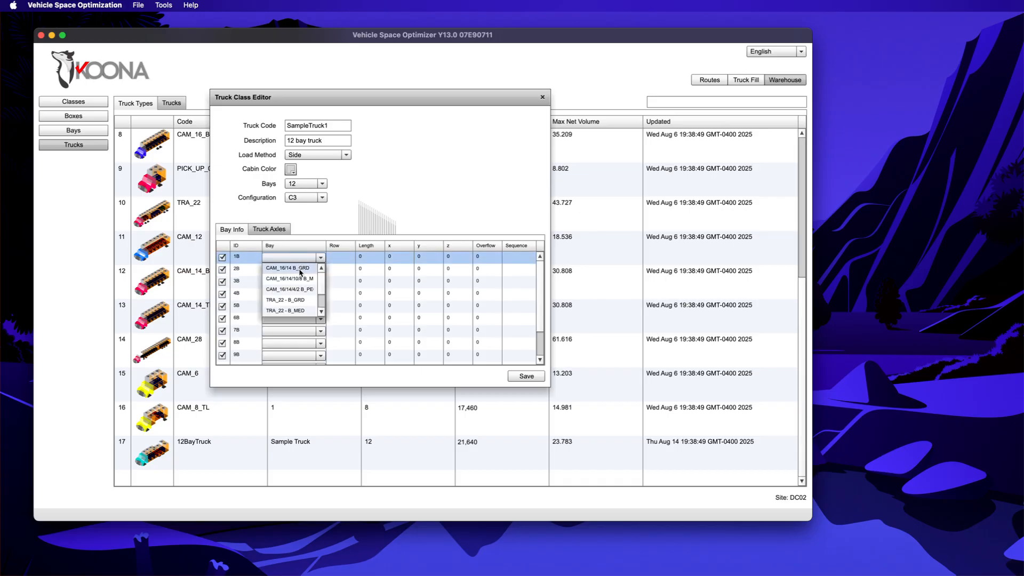
pyautogui.click(300, 272)
pyautogui.click(301, 269)
pyautogui.click(300, 269)
pyautogui.click(301, 281)
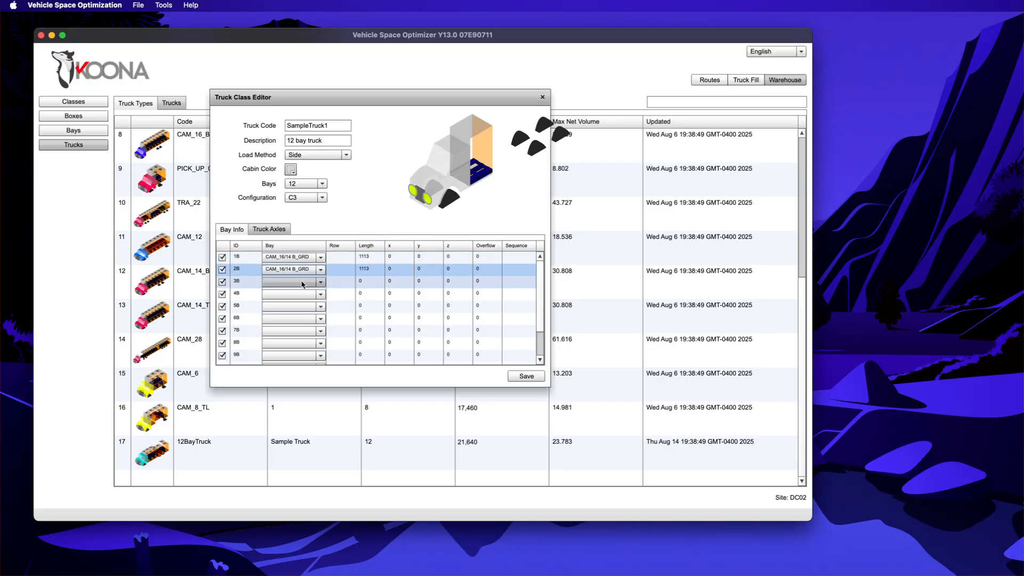
pyautogui.click(301, 282)
pyautogui.click(302, 293)
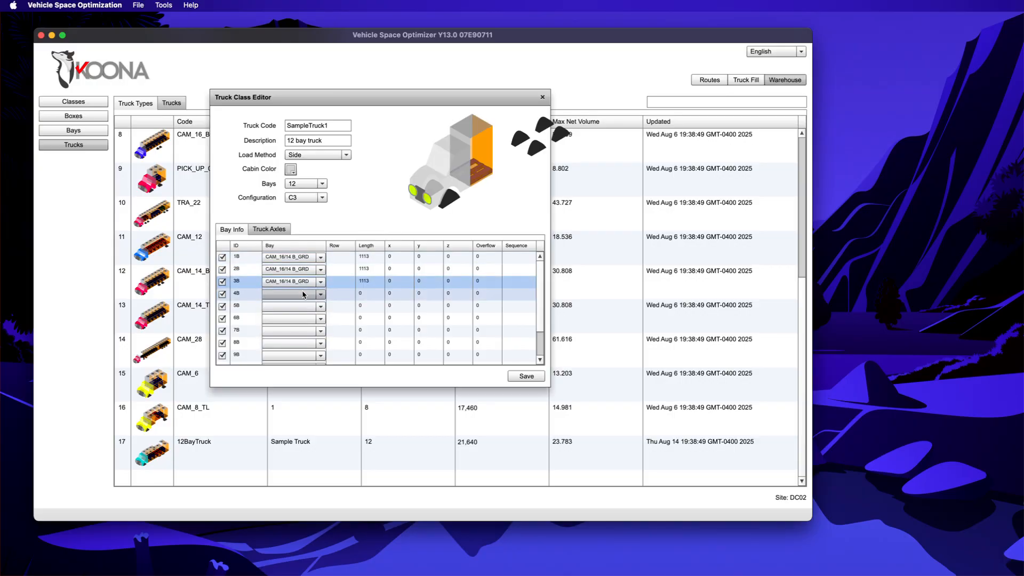
pyautogui.click(303, 293)
pyautogui.click(302, 306)
pyautogui.click(302, 308)
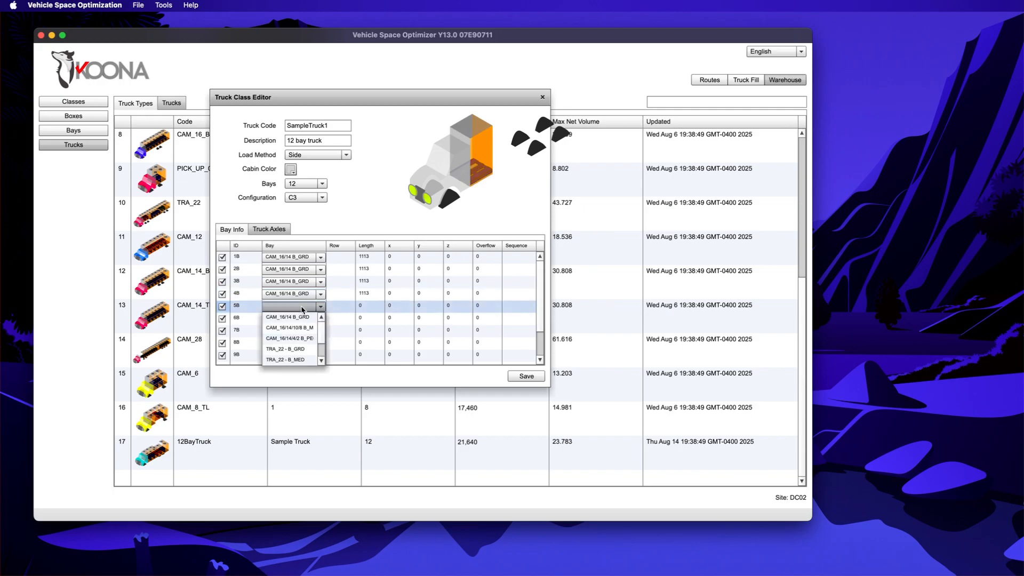
pyautogui.click(297, 317)
pyautogui.click(298, 319)
pyautogui.click(298, 318)
pyautogui.click(298, 330)
pyautogui.click(299, 331)
pyautogui.click(302, 342)
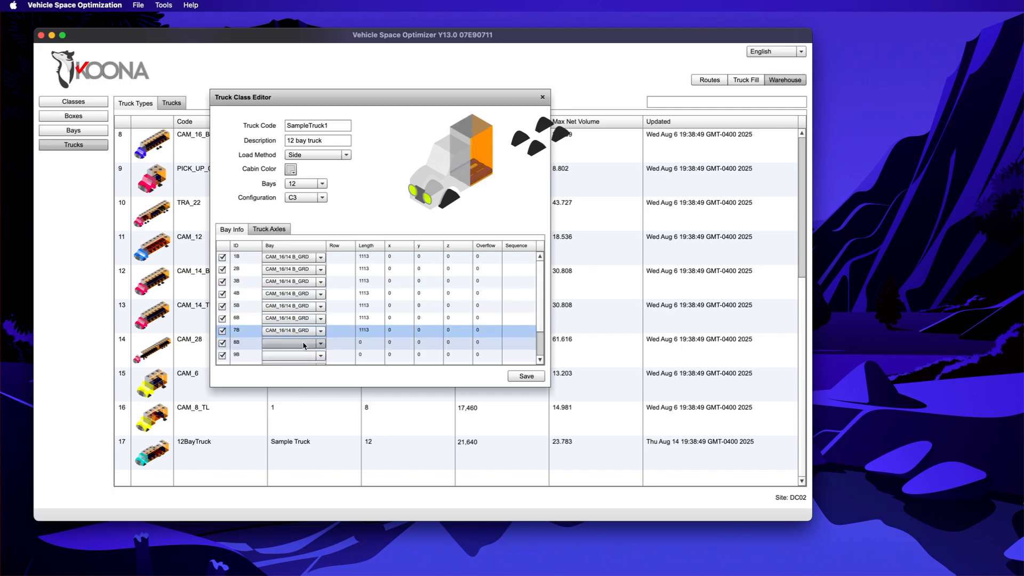
# Step: Assign CAM_16/14 B_GRD to bays 12B and 11B at the bottom of the table
pyautogui.scroll(-2, 303, 347)
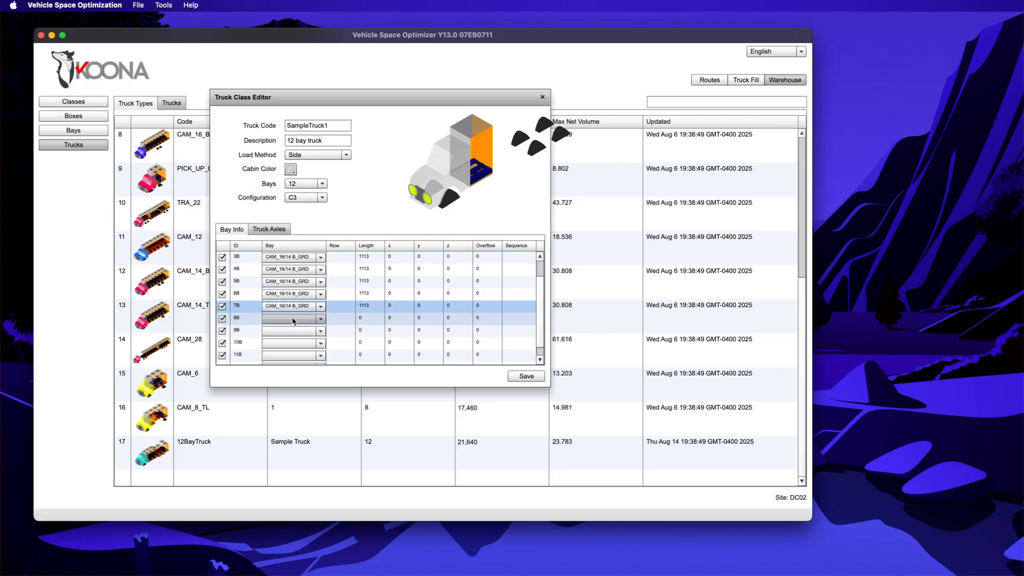
pyautogui.scroll(-1, 293, 321)
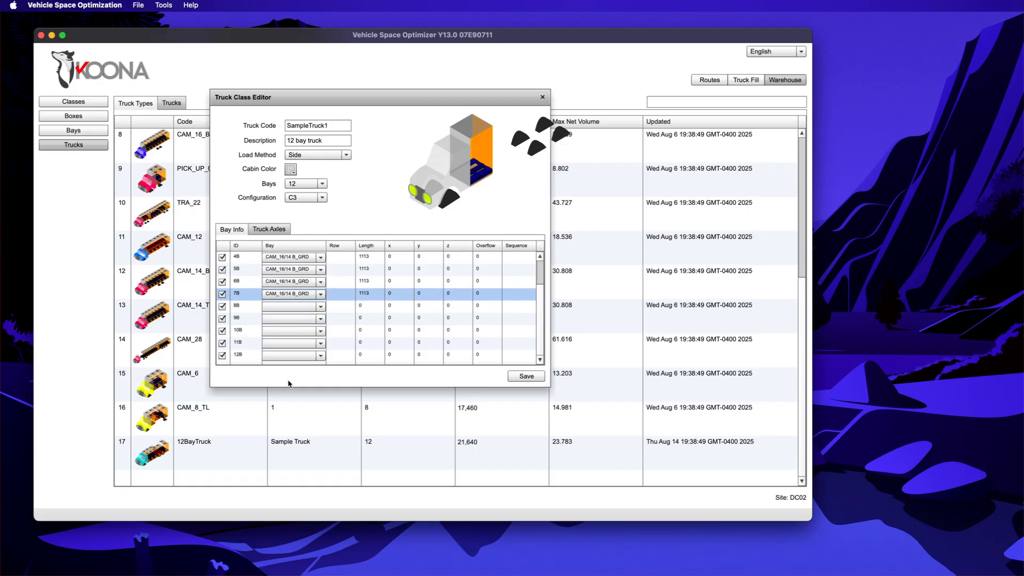
pyautogui.click(306, 356)
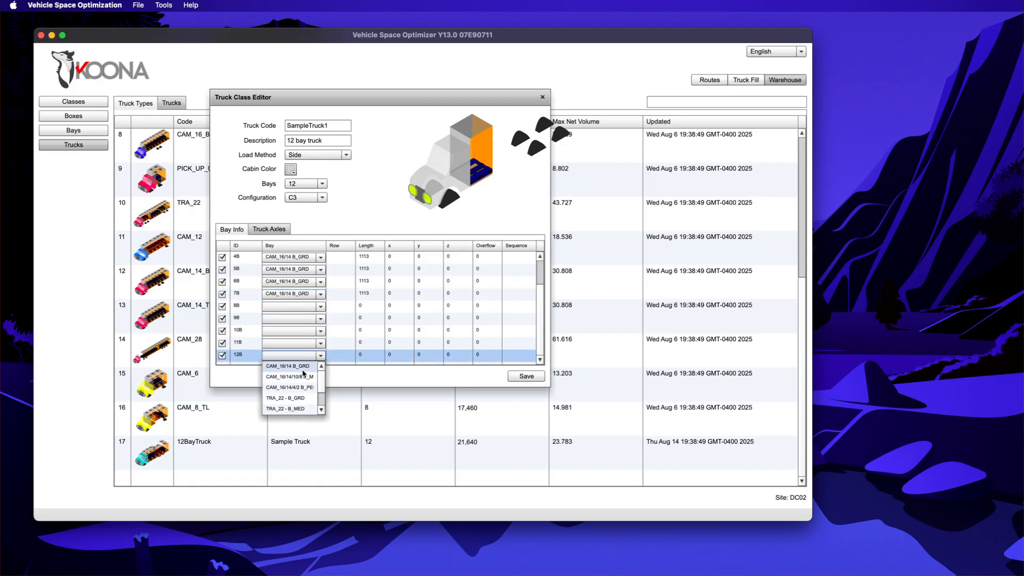
pyautogui.click(303, 367)
pyautogui.click(298, 342)
pyautogui.click(300, 344)
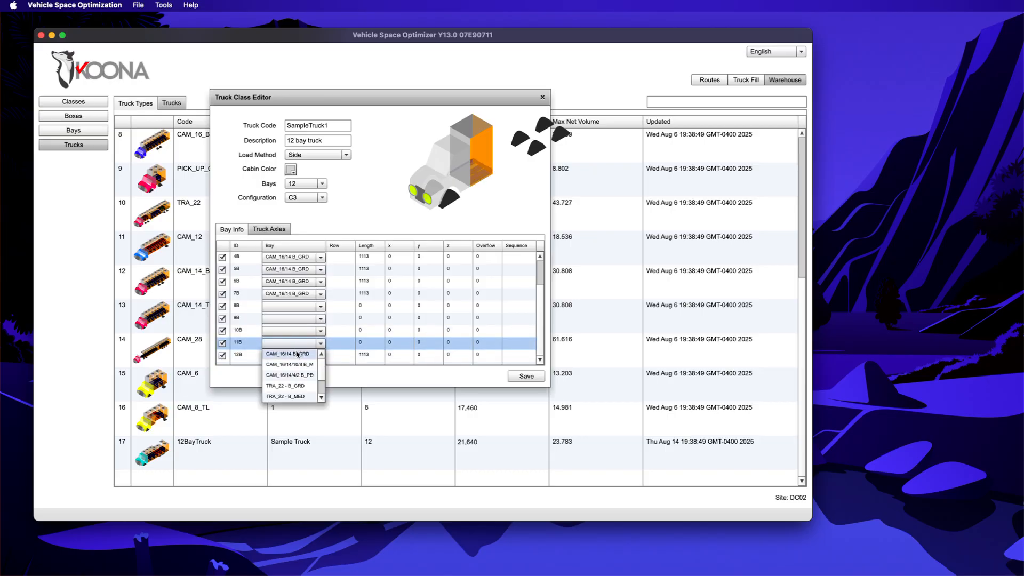
pyautogui.click(298, 354)
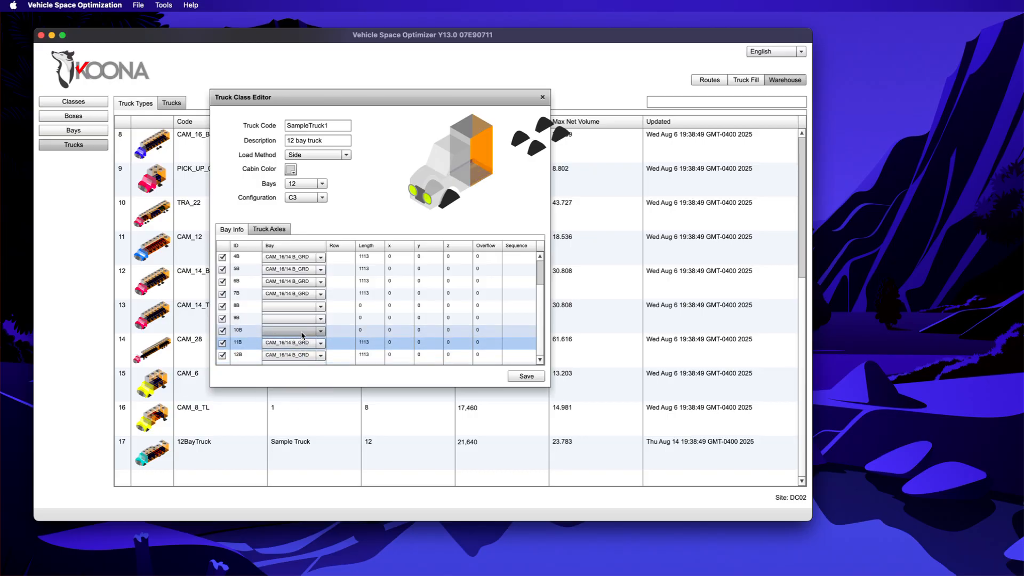
# Step: Change bays 7B, 8B, 9B and 10B to the CAM_16/14/10/8 B_M type
pyautogui.click(299, 294)
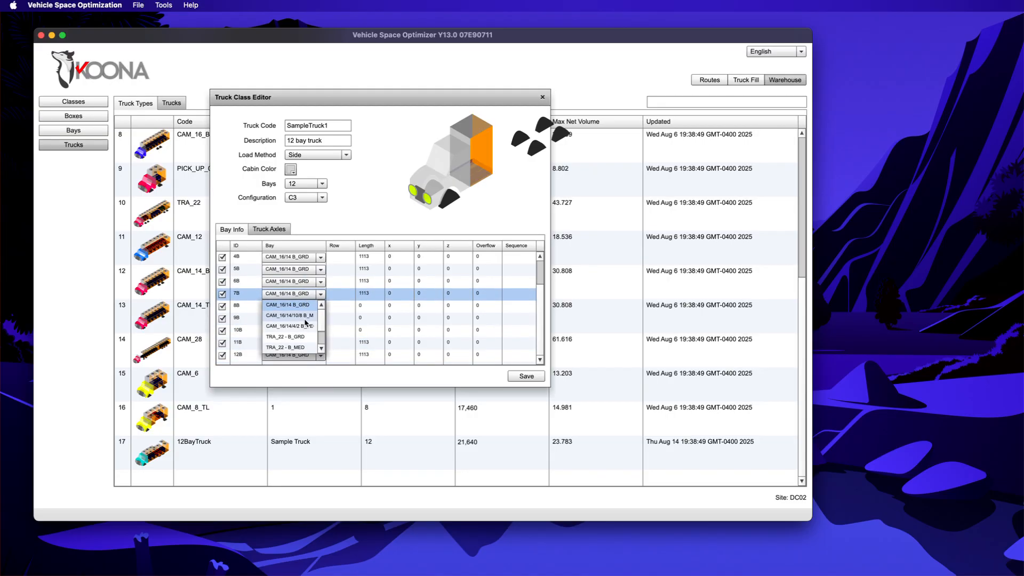
pyautogui.click(299, 316)
pyautogui.click(298, 305)
pyautogui.click(298, 306)
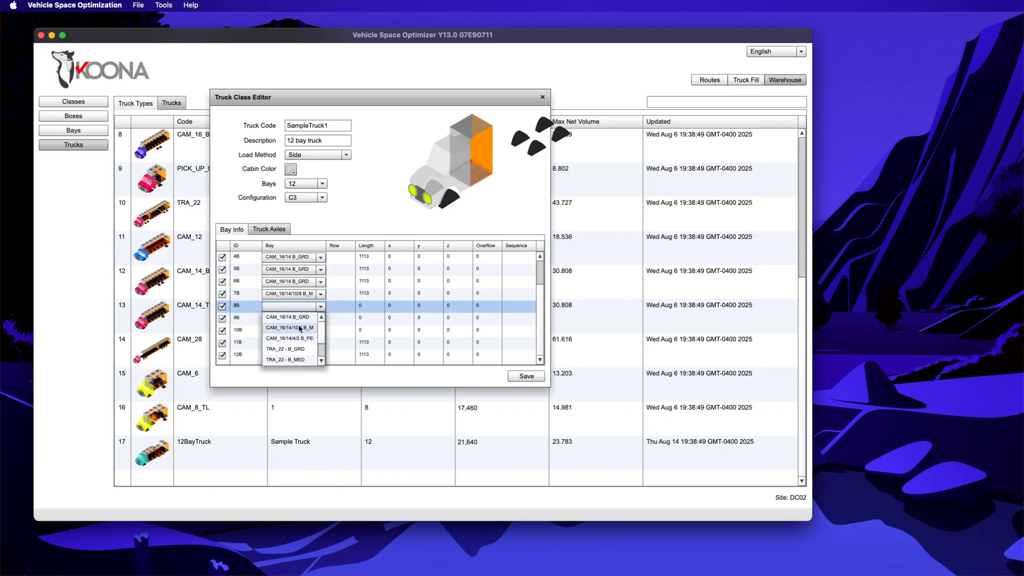
pyautogui.click(301, 328)
pyautogui.click(299, 319)
pyautogui.click(299, 319)
pyautogui.click(302, 339)
pyautogui.click(299, 331)
pyautogui.click(303, 352)
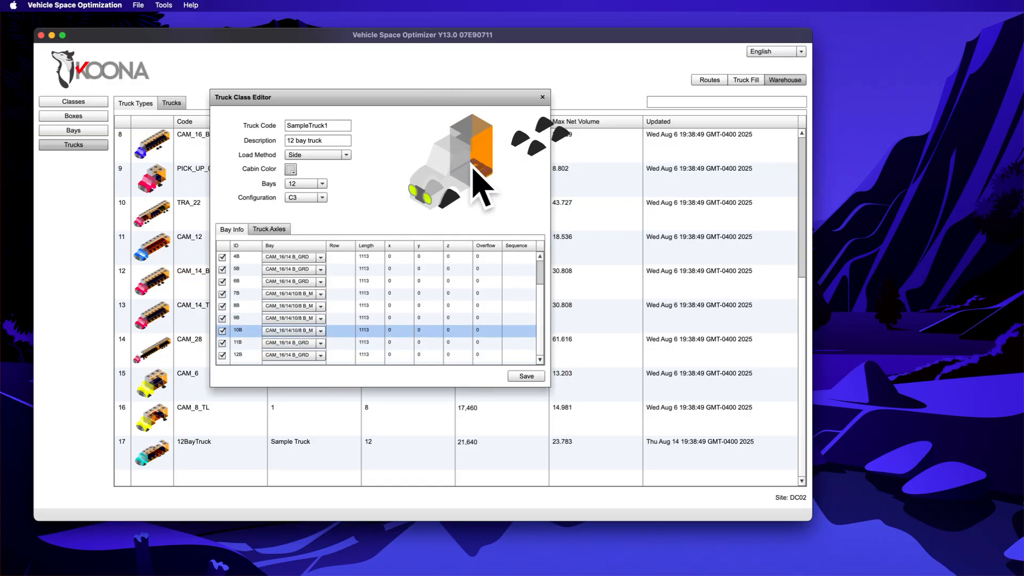
pyautogui.scroll(3, 486, 282)
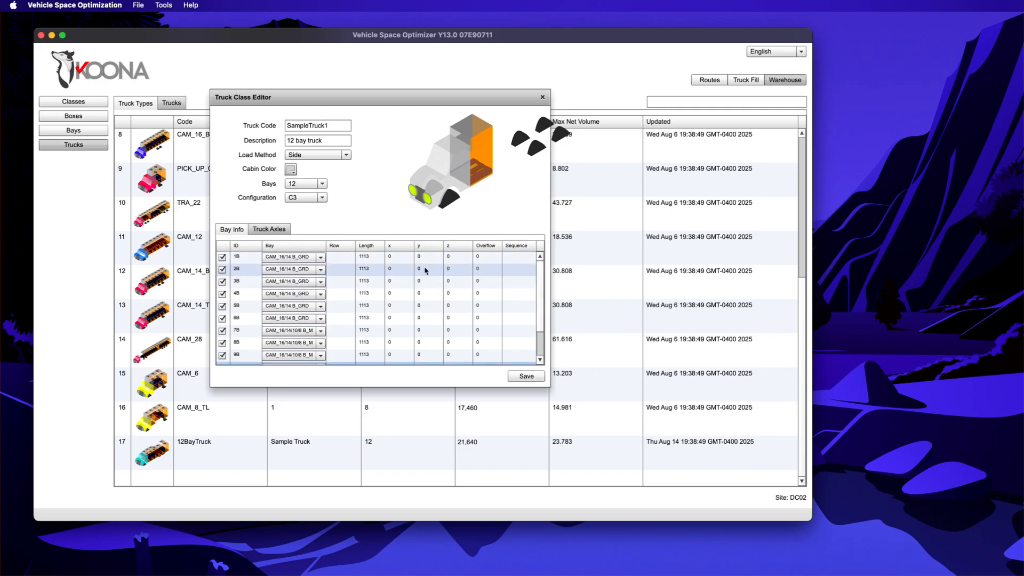
# Step: Put bays 1B–6B into rows 1, 1, 2, 2, 3, 3
pyautogui.click(345, 258)
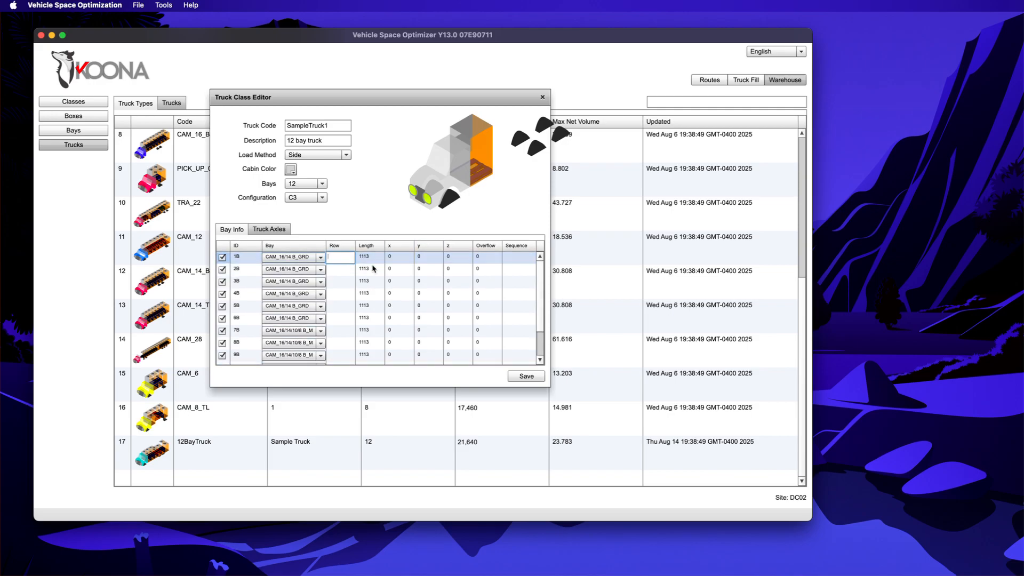
pyautogui.write('1')
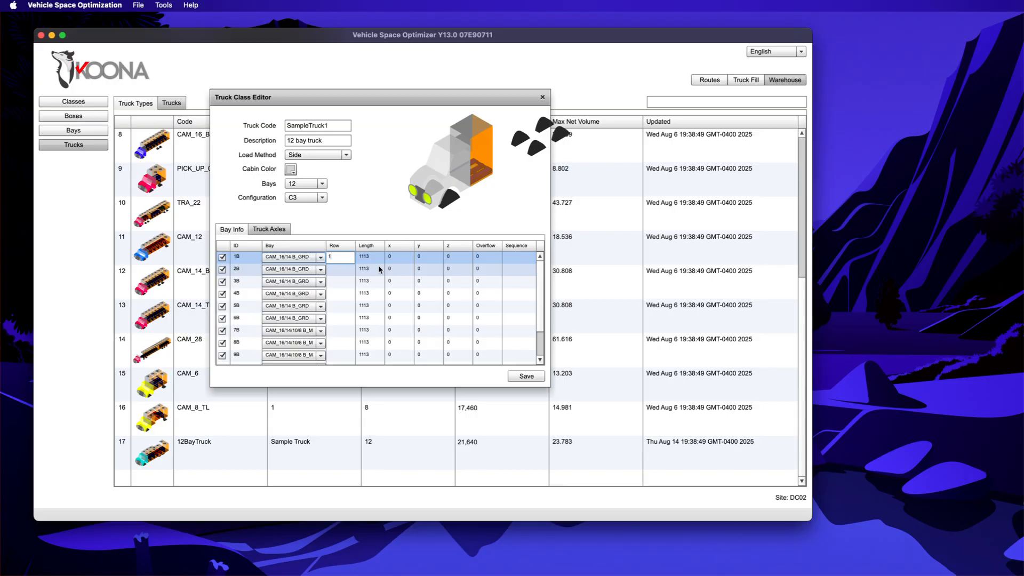
pyautogui.press('Return')
pyautogui.write('1')
pyautogui.press('Return')
pyautogui.write('2')
pyautogui.press('Return')
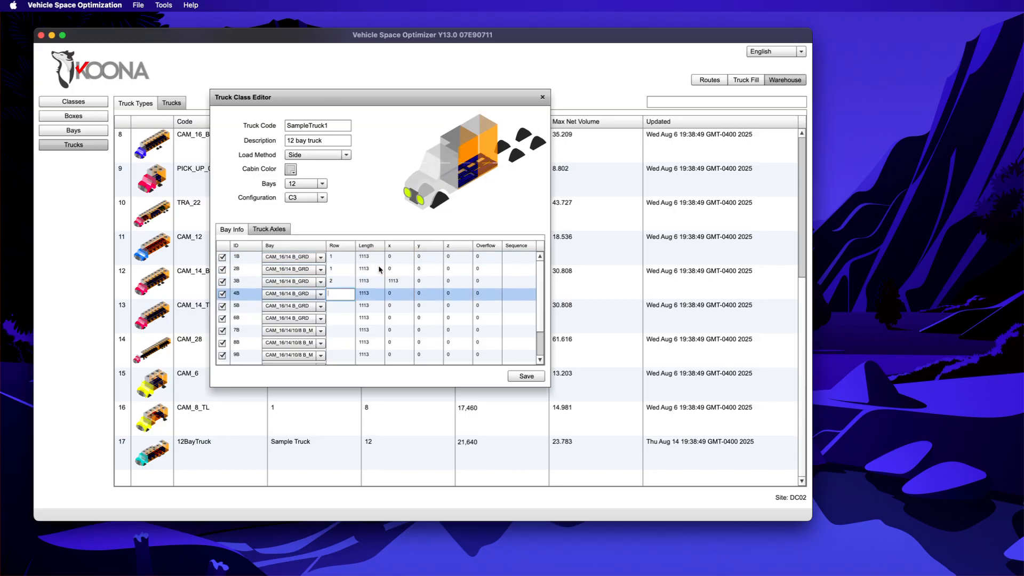
pyautogui.write('2')
pyautogui.press('Return')
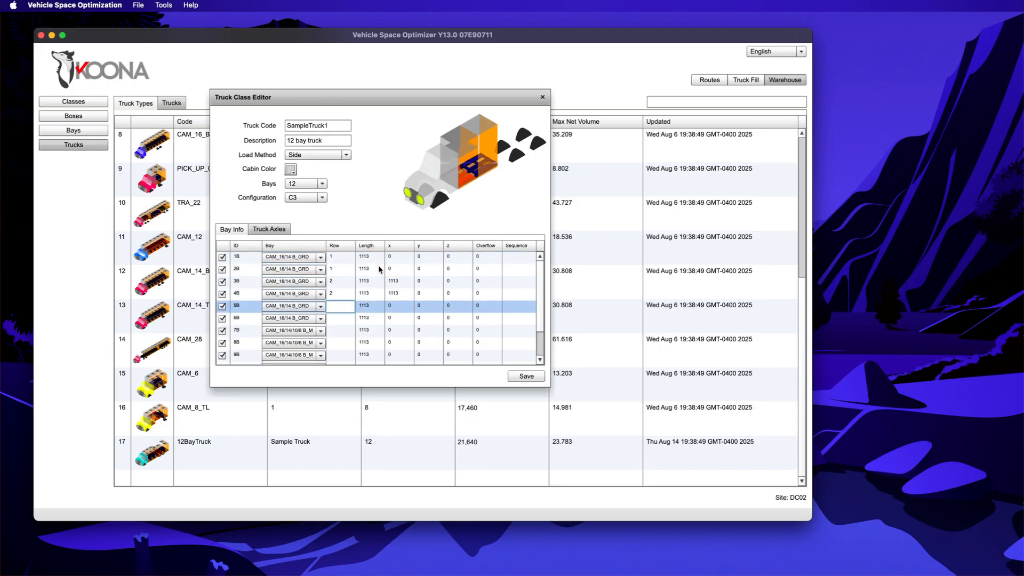
pyautogui.write('3')
pyautogui.press('Return')
pyautogui.write('3')
pyautogui.press('Return')
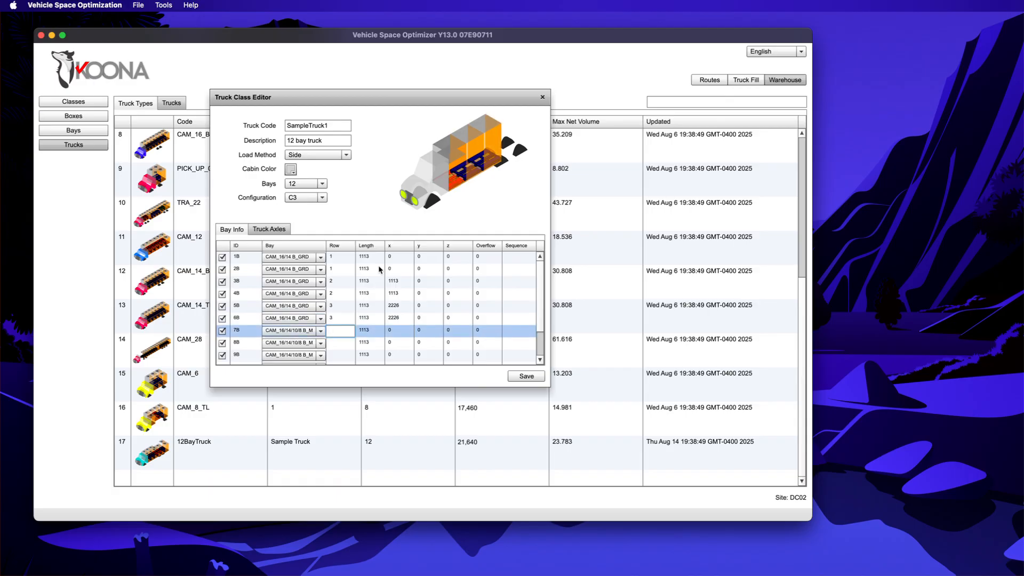
# Step: Put bays 7B–12B into rows 4, 4, 5, 5, 6, 6
pyautogui.write('4')
pyautogui.press('Return')
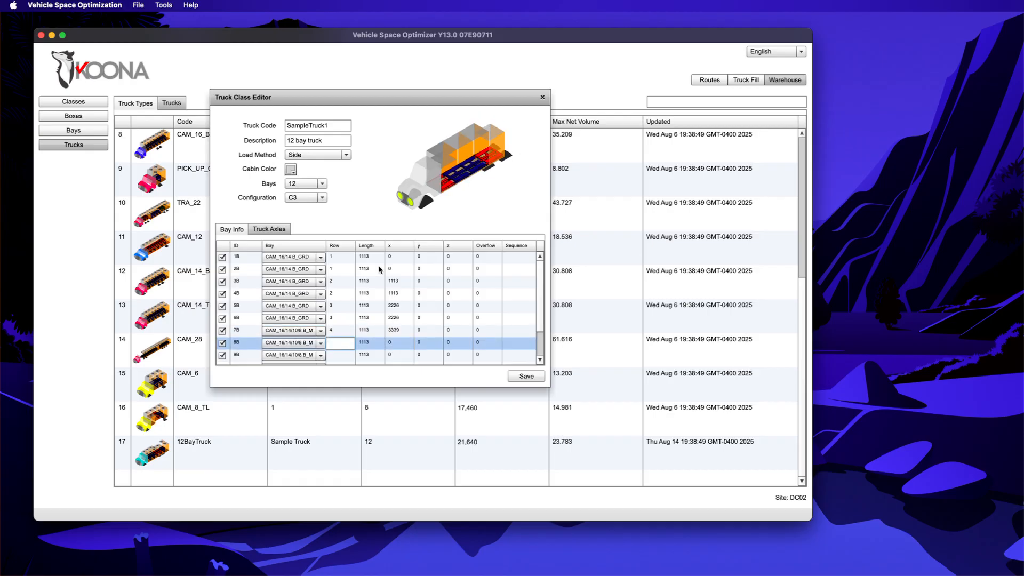
pyautogui.write('4')
pyautogui.press('Return')
pyautogui.write('5')
pyautogui.press('Return')
pyautogui.write('5')
pyautogui.press('Return')
pyautogui.write('6')
pyautogui.press('Return')
pyautogui.write('6')
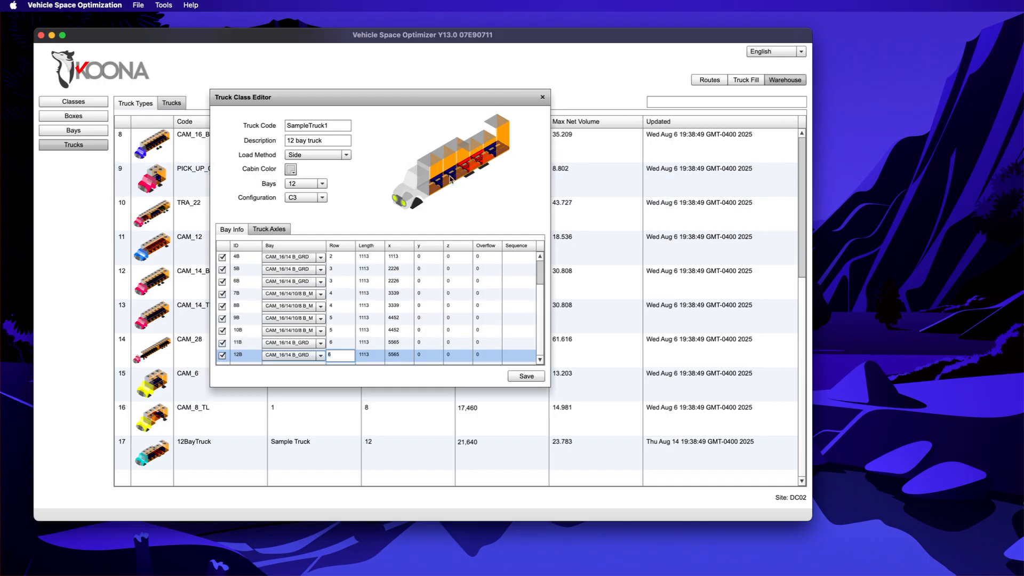
pyautogui.scroll(3, 450, 297)
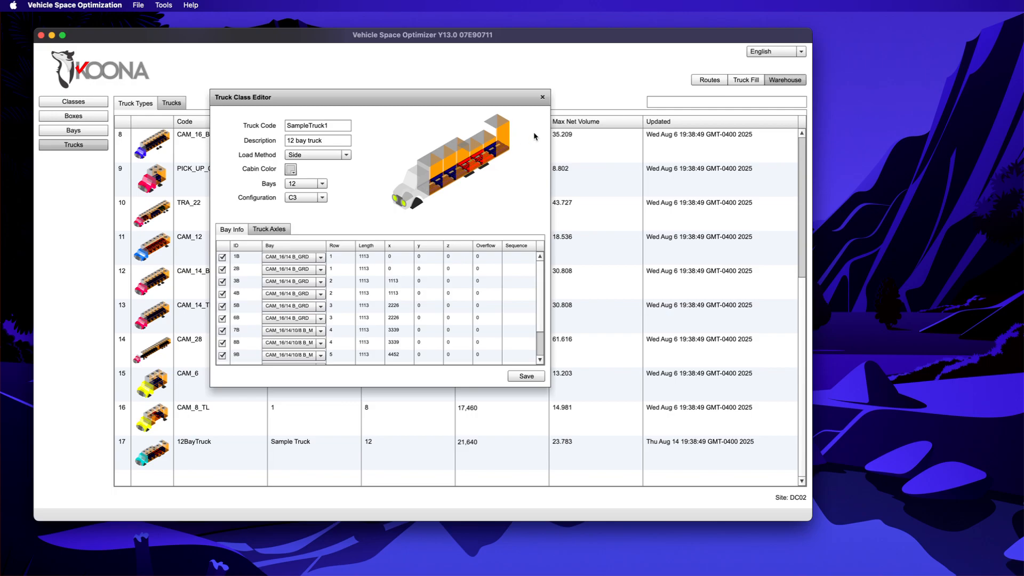
pyautogui.scroll(-3, 429, 284)
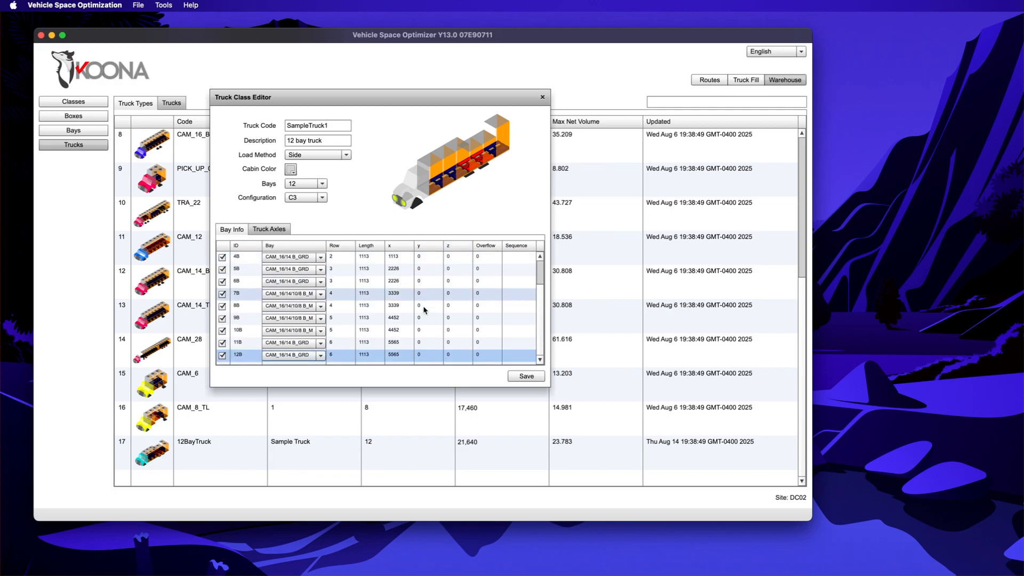
pyautogui.scroll(3, 389, 284)
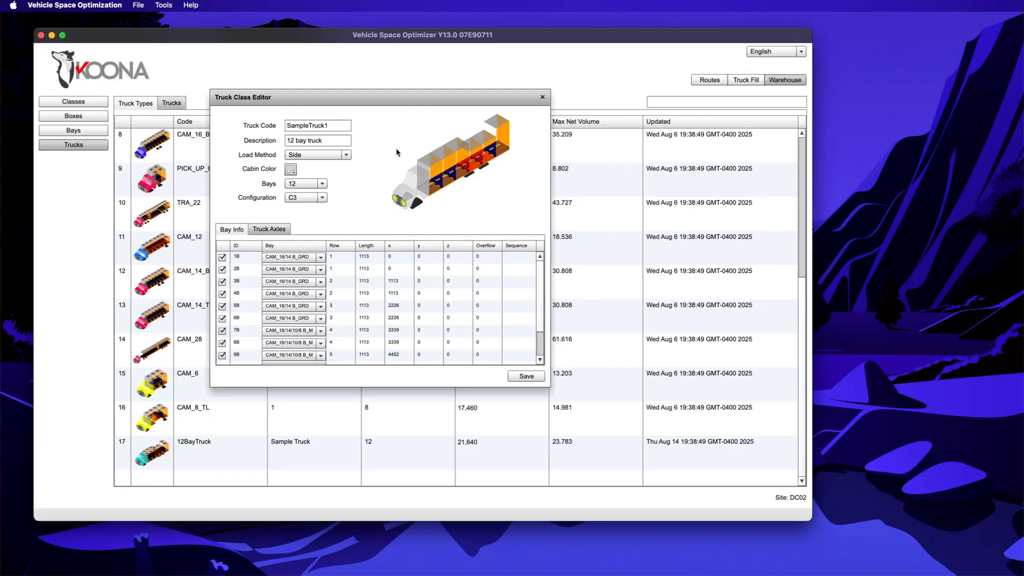
# Step: Enter a y offset of 1100 for bays 2B, 4B, 6B, 8B, 10B and 12B
pyautogui.doubleClick(430, 271)
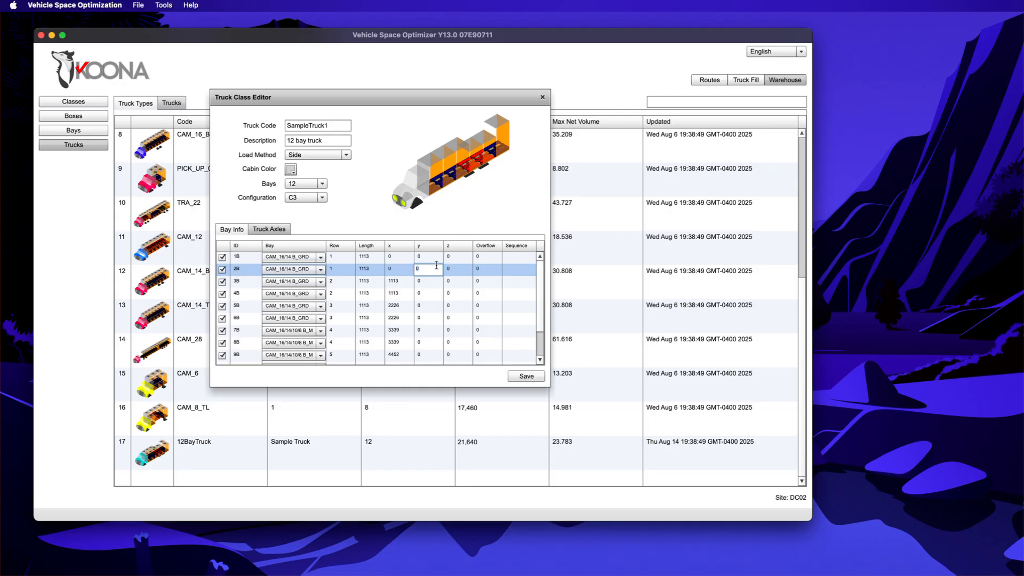
pyautogui.write('1100')
pyautogui.press('Return')
pyautogui.press('Return')
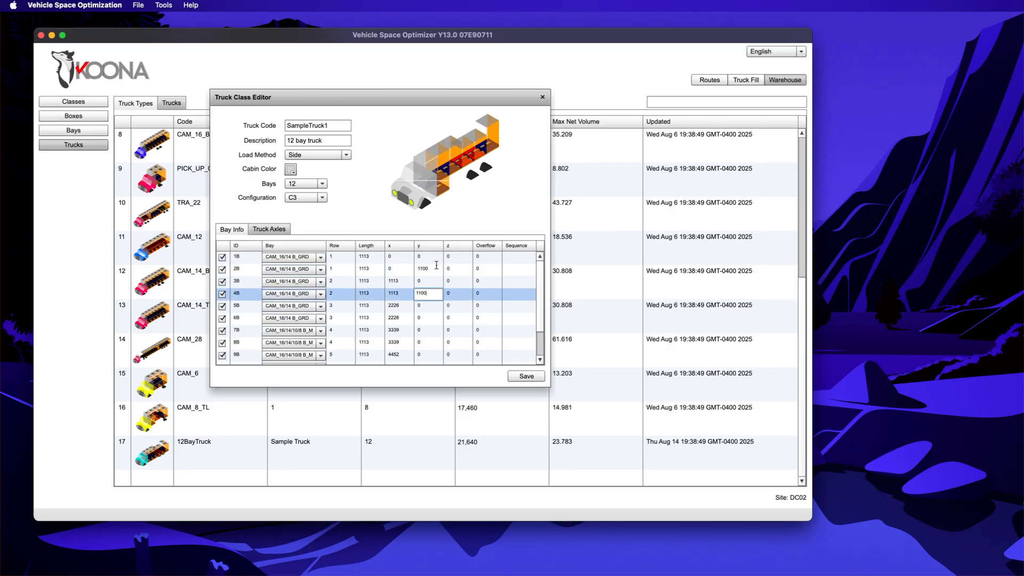
pyautogui.write('1100')
pyautogui.press('Return')
pyautogui.press('Return')
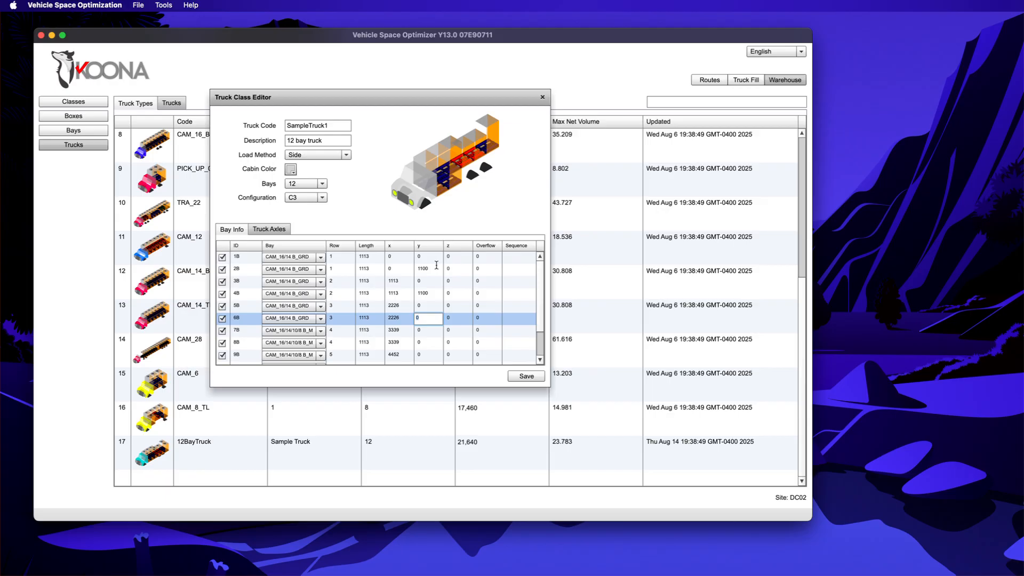
pyautogui.write('1100')
pyautogui.press('Return')
pyautogui.press('Return')
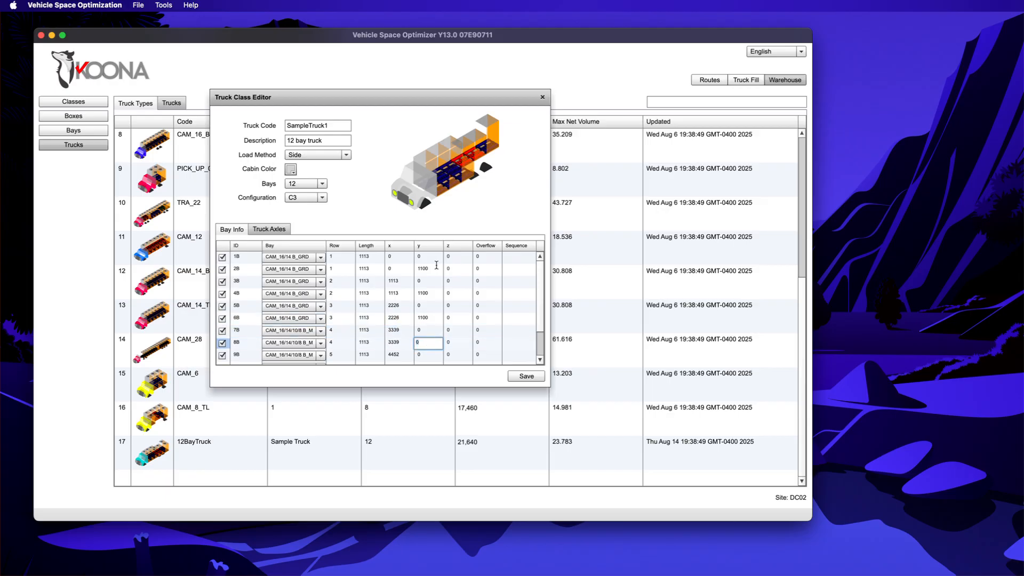
pyautogui.write('1100')
pyautogui.press('Return')
pyautogui.press('Return')
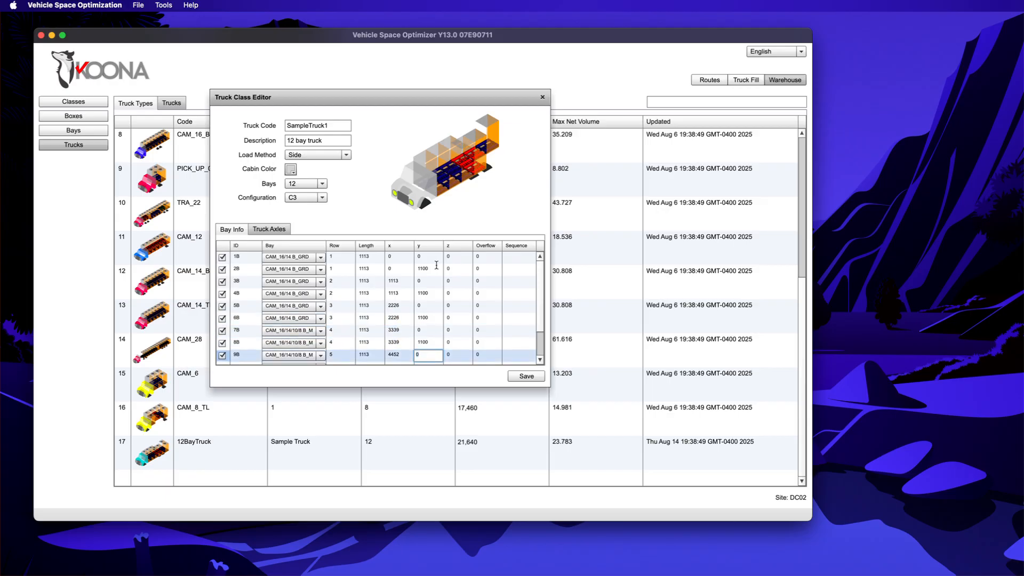
pyautogui.write('1100')
pyautogui.press('Return')
pyautogui.press('Return')
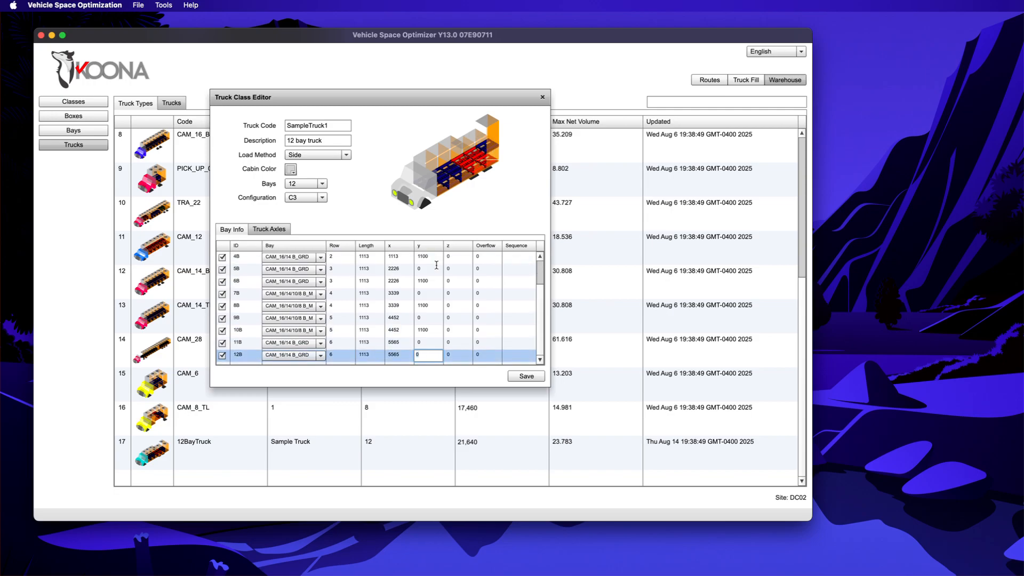
pyautogui.press('Return')
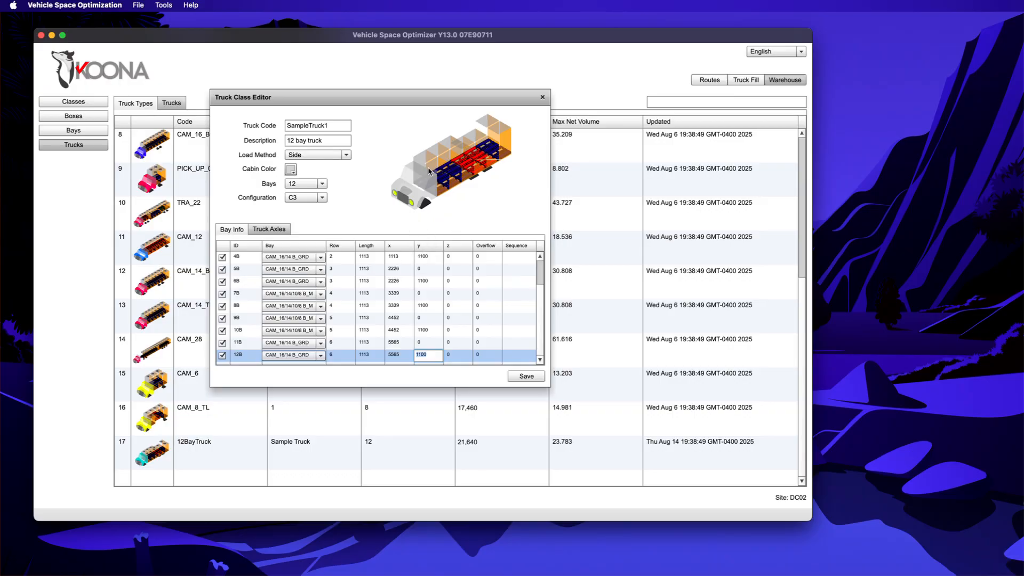
# Step: On the Truck Axles tab, try x positions 5600 and then 5100 for axle tr2
pyautogui.click(262, 229)
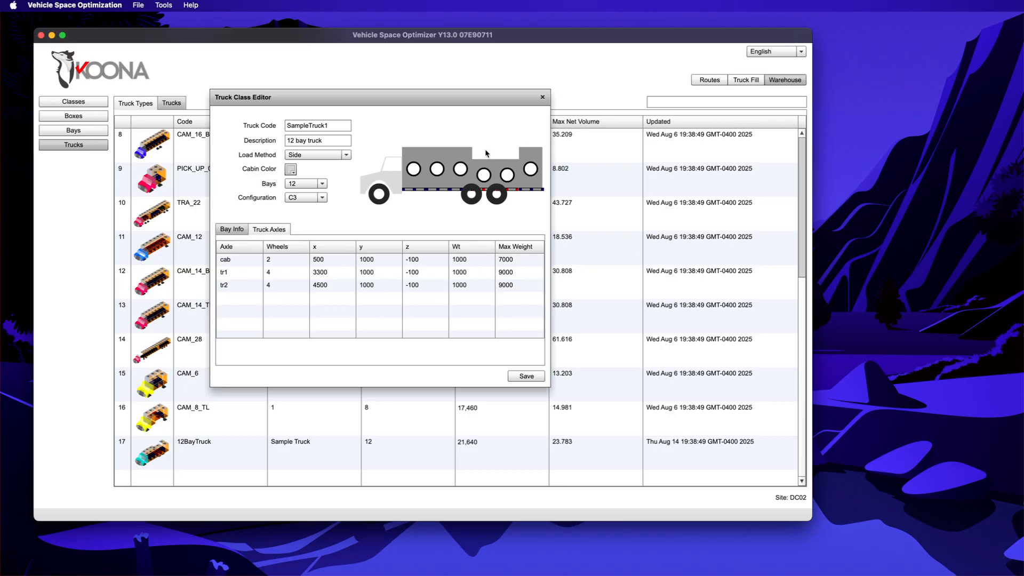
pyautogui.doubleClick(336, 284)
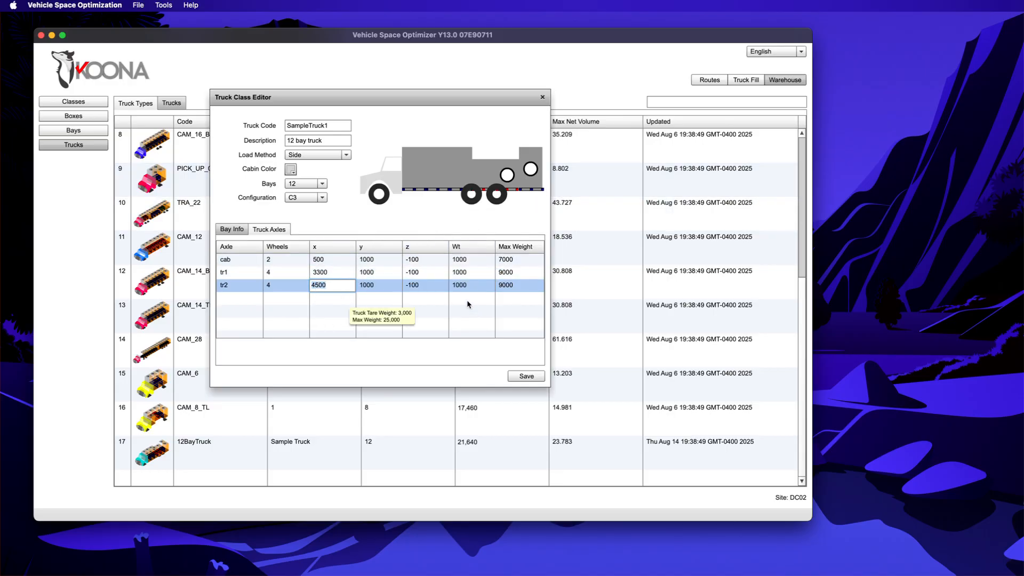
pyautogui.write('5600')
pyautogui.press('Return')
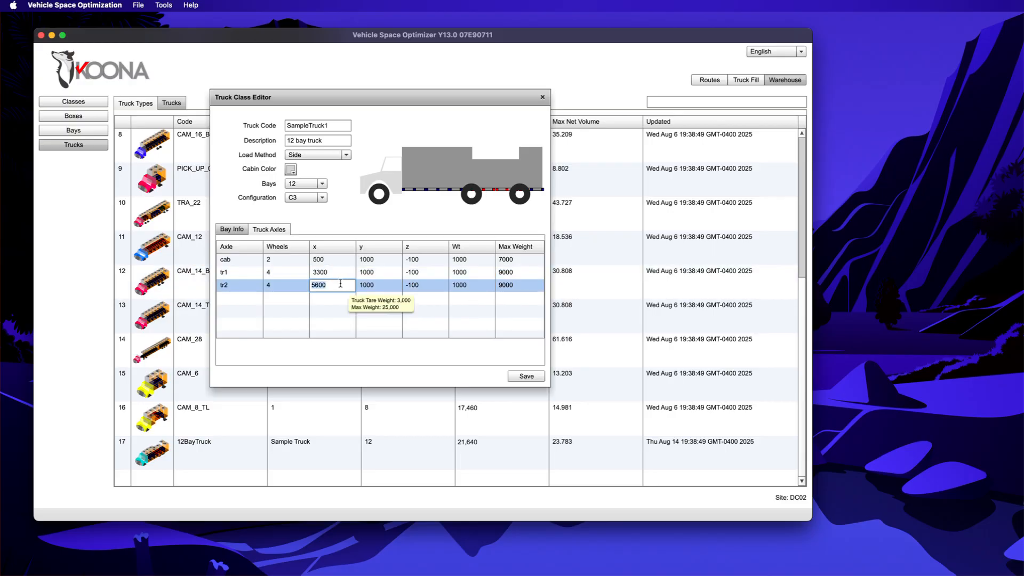
pyautogui.write('5100')
pyautogui.press('Return')
# Step: Set axle tr1's x position to 3800, correcting from 4200
pyautogui.click(325, 273)
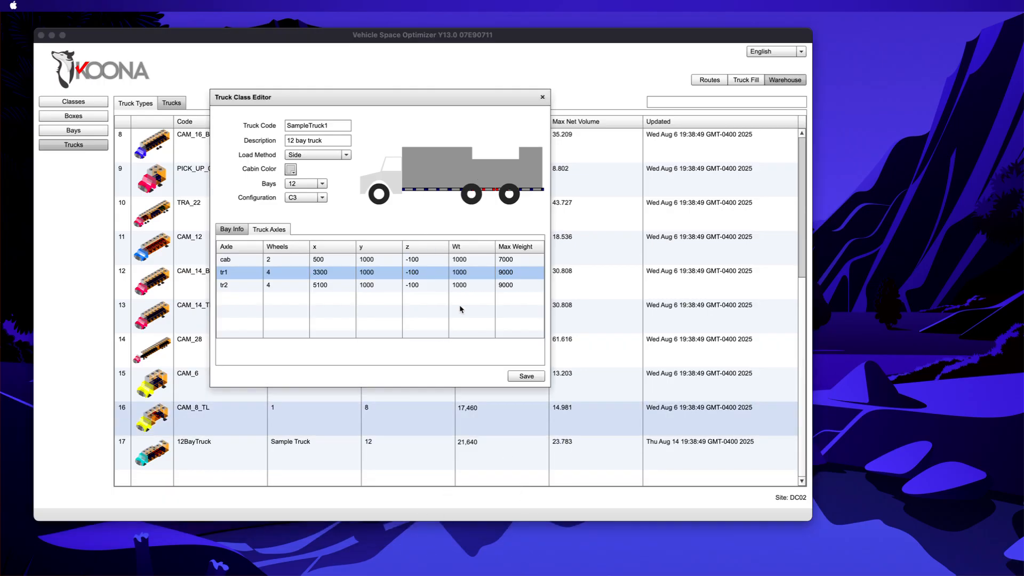
pyautogui.click(323, 275)
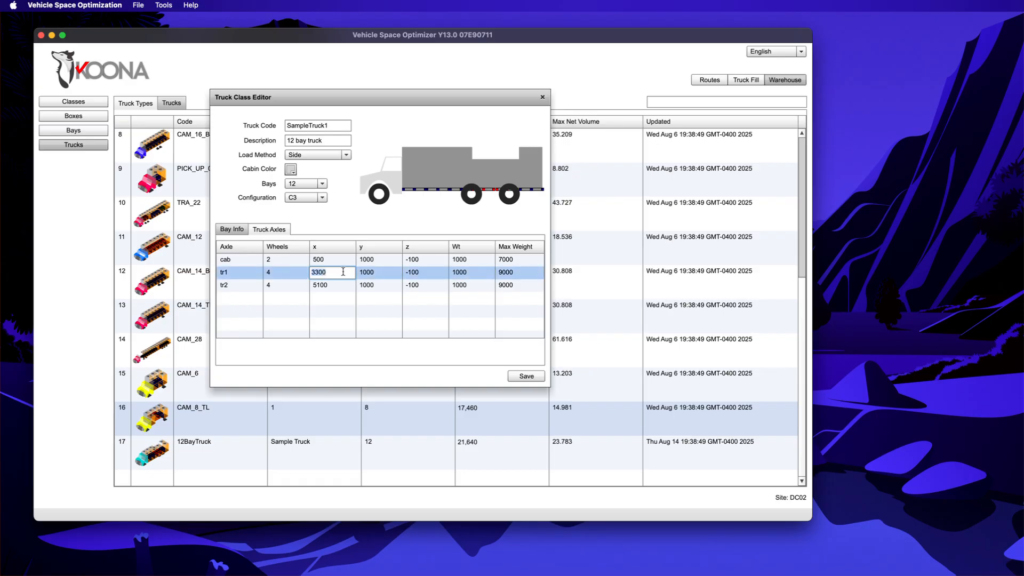
pyautogui.write('4200')
pyautogui.press('Return')
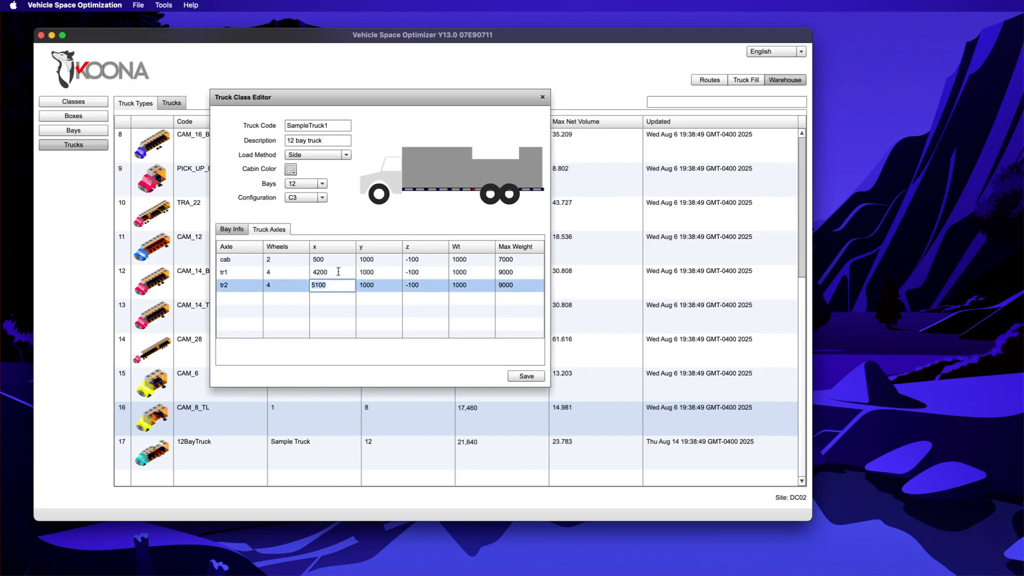
pyautogui.click(339, 272)
pyautogui.write('3800')
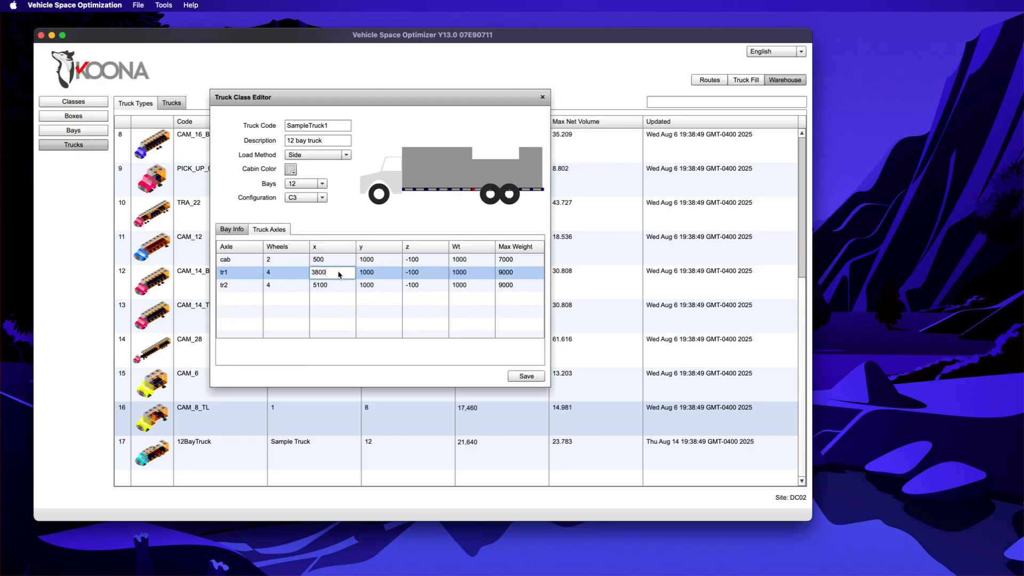
pyautogui.press('Return')
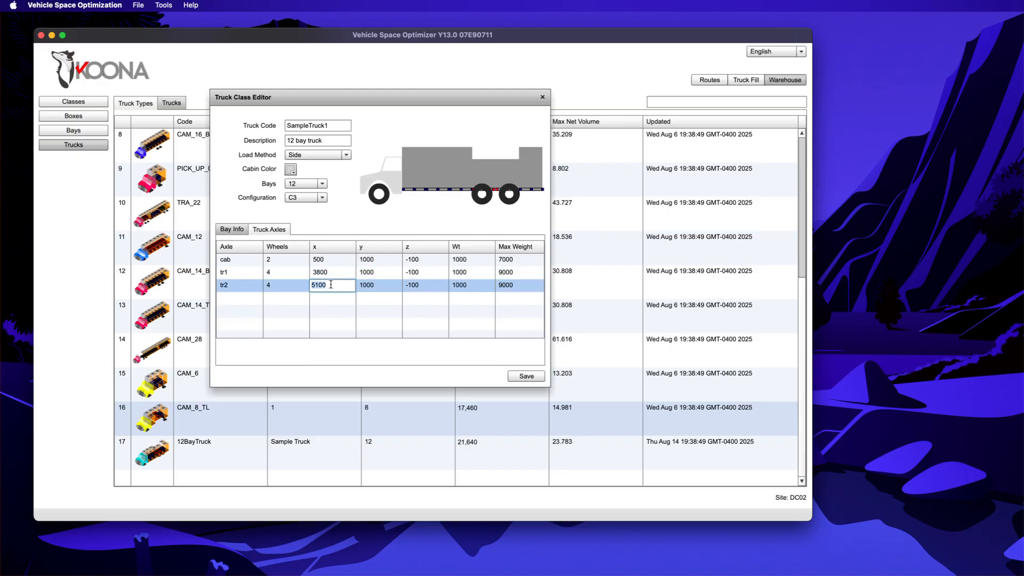
# Step: Set axle tr2's x position to 4900 and return to the Bay Info preview
pyautogui.write('5000')
pyautogui.press('BackSpace')
pyautogui.press('BackSpace')
pyautogui.press('BackSpace')
pyautogui.press('BackSpace')
pyautogui.write('4900')
pyautogui.click(247, 229)
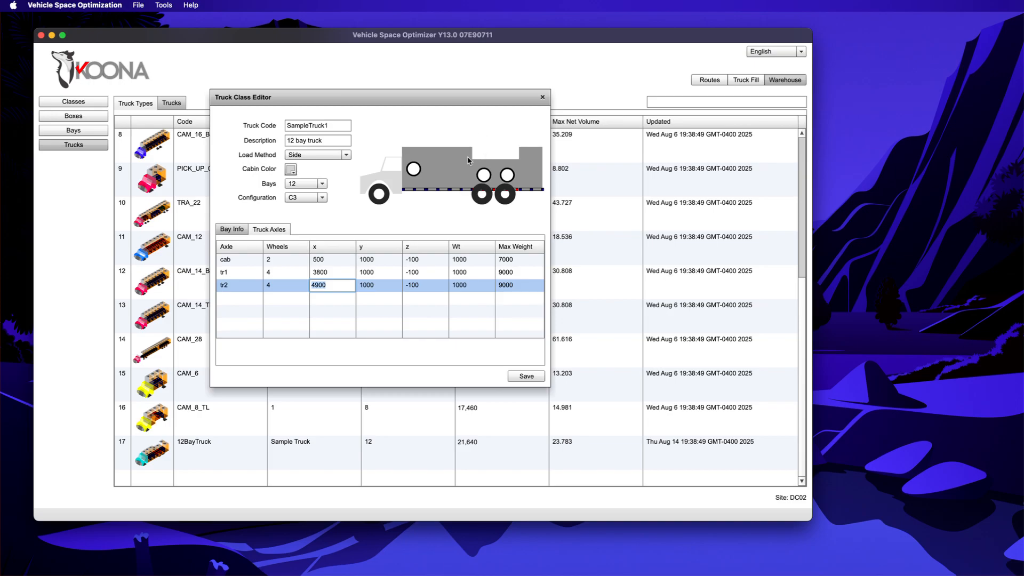
pyautogui.click(240, 230)
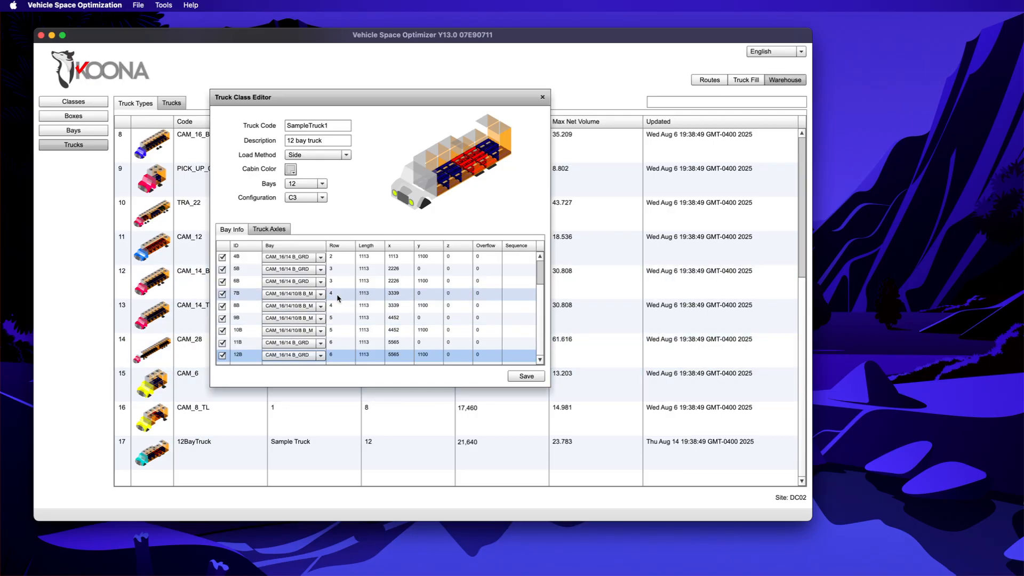
# Step: Give bays 7B, 8B, 9B and 10B a z offset of 580
pyautogui.click(455, 295)
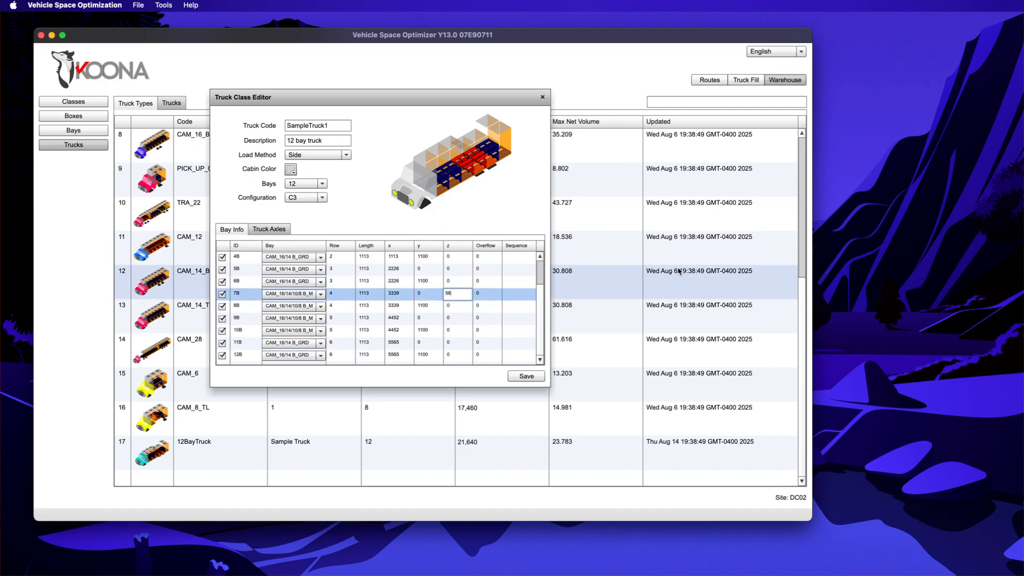
pyautogui.press('Return')
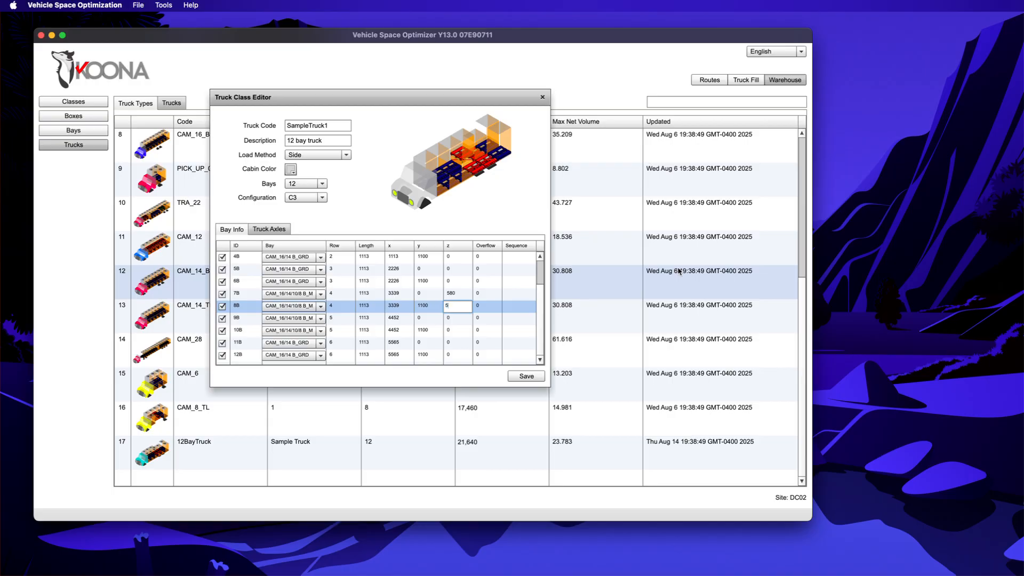
pyautogui.press('Return')
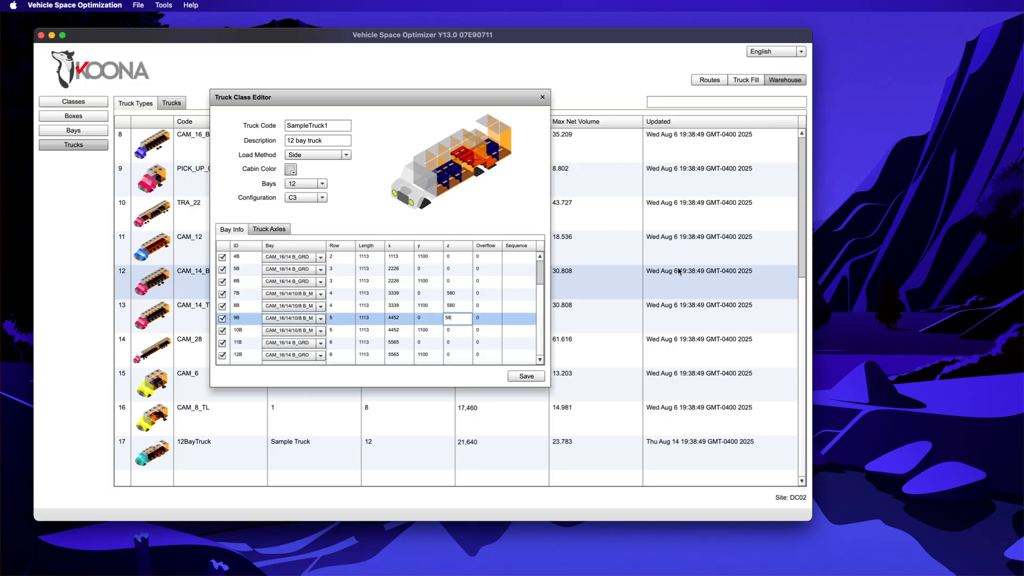
pyautogui.write('580')
pyautogui.press('Return')
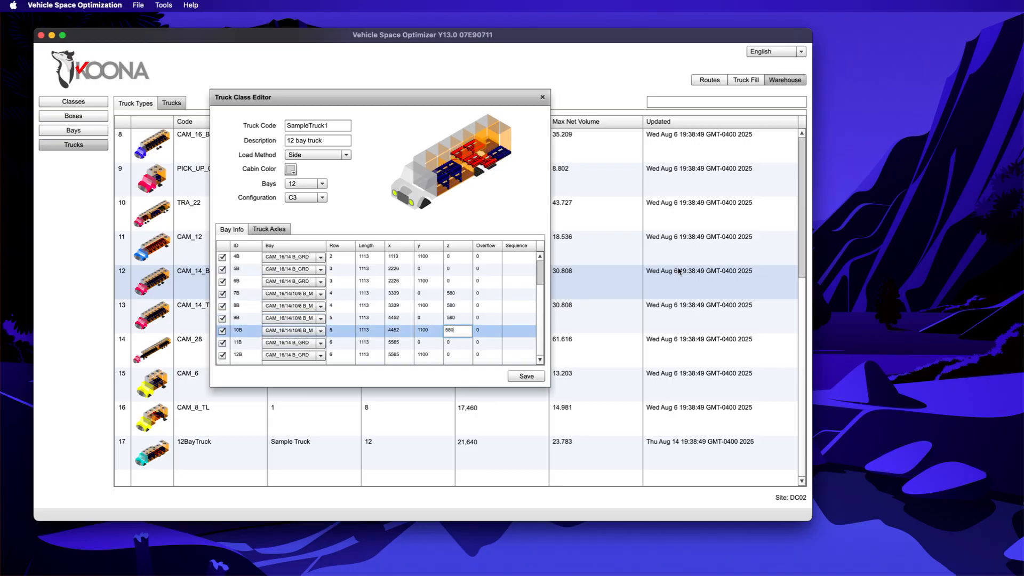
pyautogui.press('Return')
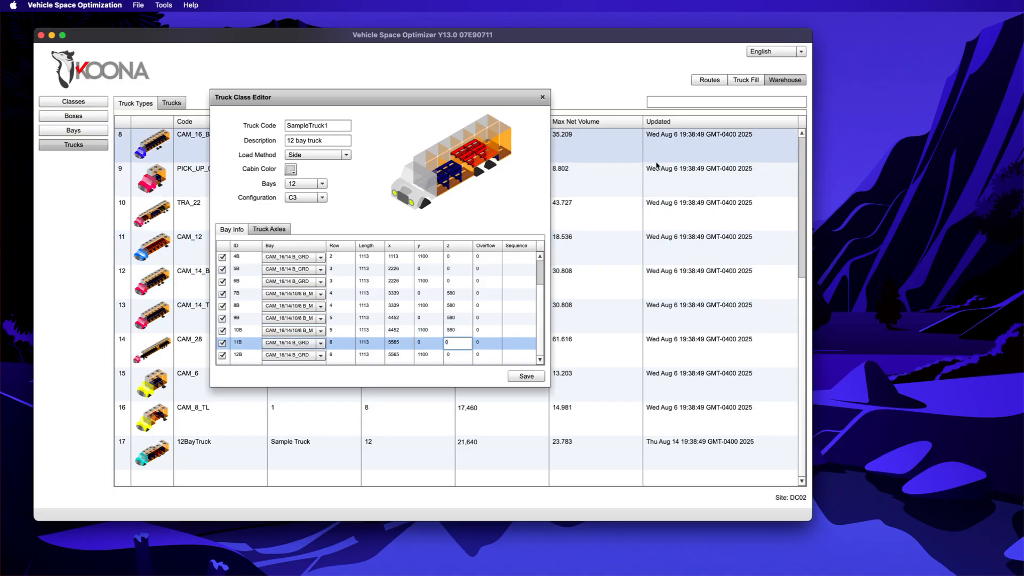
# Step: In the axle table, edit tr2's x value and move tr1 to 3850
pyautogui.click(263, 233)
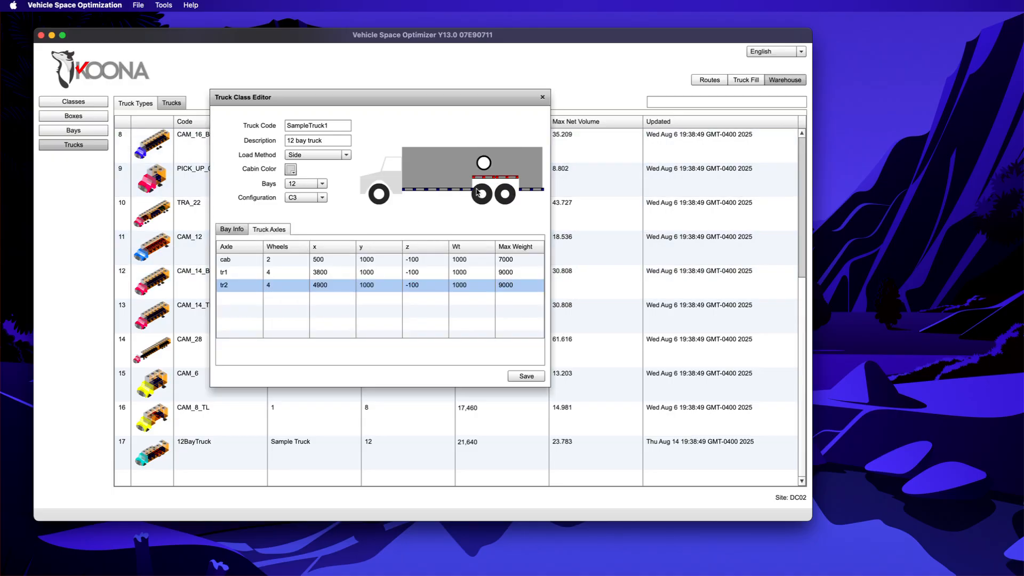
pyautogui.doubleClick(336, 286)
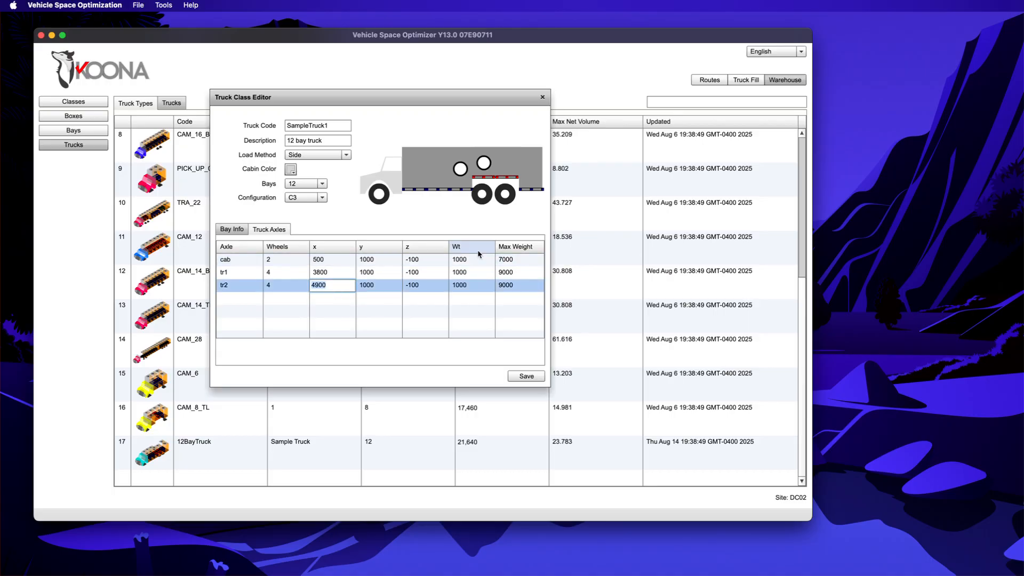
pyautogui.press('BackSpace')
pyautogui.press('BackSpace')
pyautogui.press('BackSpace')
pyautogui.write('950')
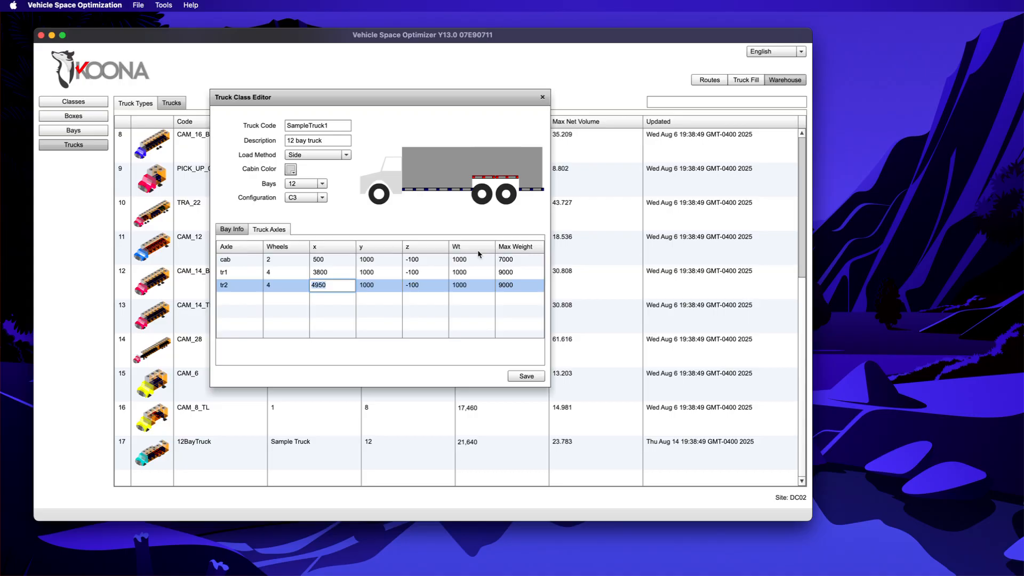
pyautogui.doubleClick(334, 274)
pyautogui.press('BackSpace')
pyautogui.press('BackSpace')
pyautogui.press('BackSpace')
pyautogui.write('8')
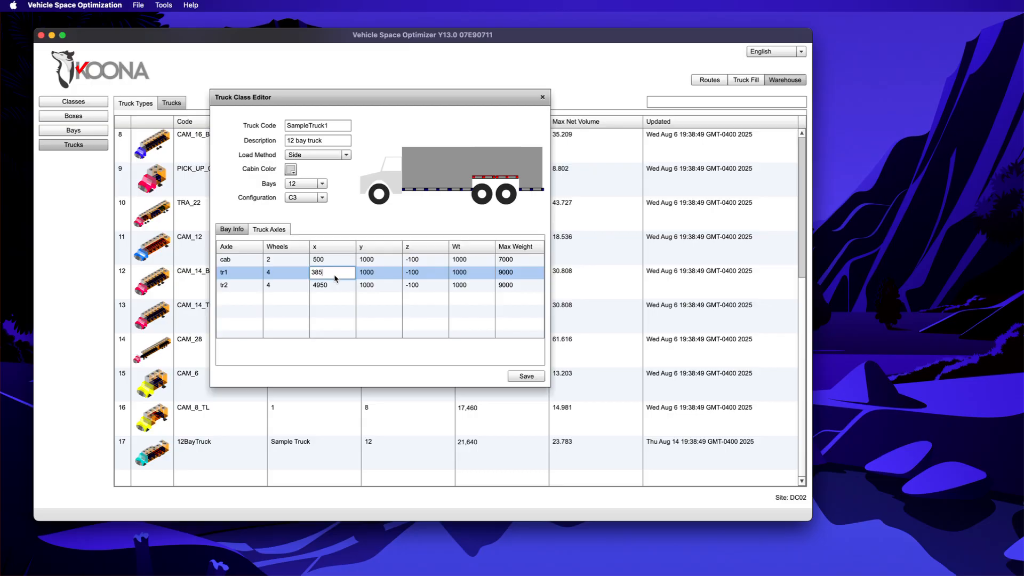
pyautogui.press('Return')
# Step: Settle axle tr1 at x 3900 and tr2 at x 5000
pyautogui.doubleClick(334, 271)
pyautogui.press('BackSpace')
pyautogui.press('BackSpace')
pyautogui.press('BackSpace')
pyautogui.write('900')
pyautogui.press('Return')
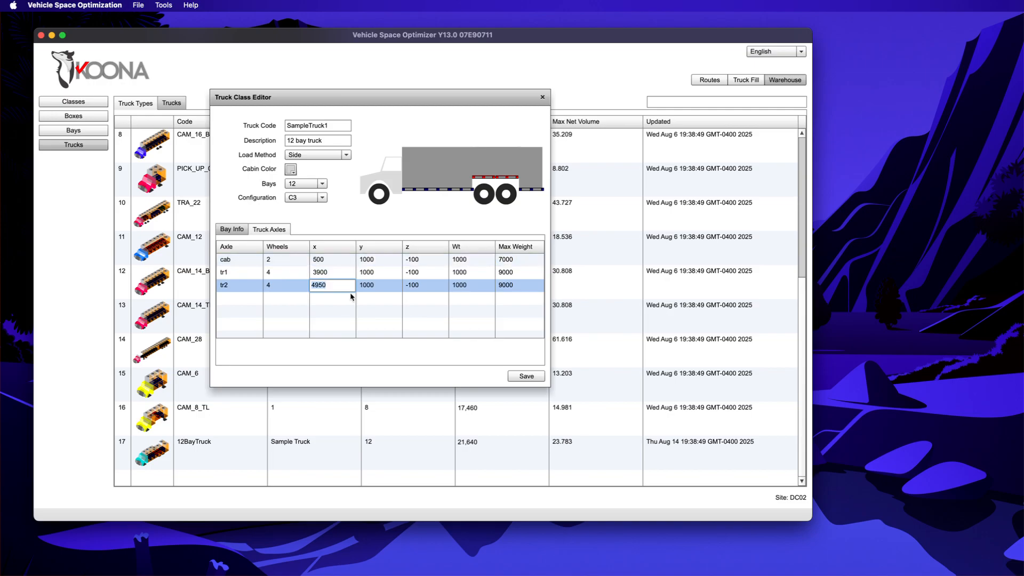
pyautogui.write('5000')
pyautogui.press('Return')
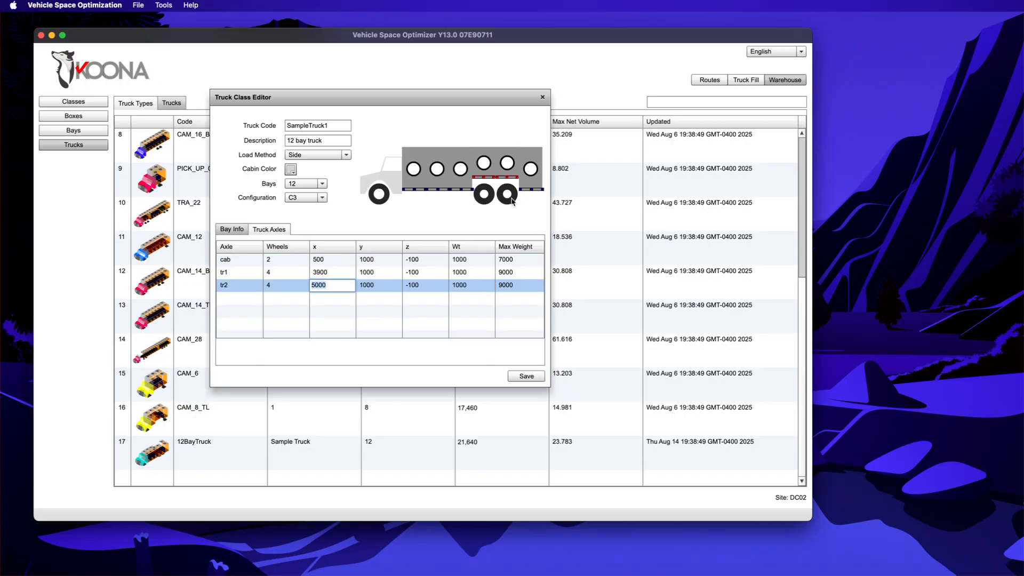
# Step: Return to SampleTruck1's Bay Info list and 3-D preview from the top, leaving load method at Side
pyautogui.click(234, 230)
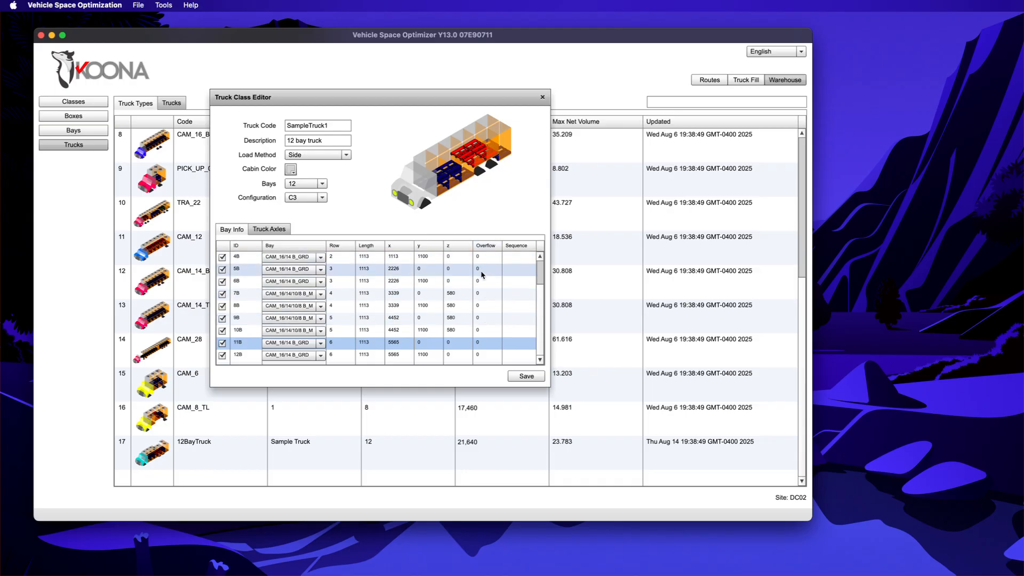
pyautogui.scroll(1, 488, 302)
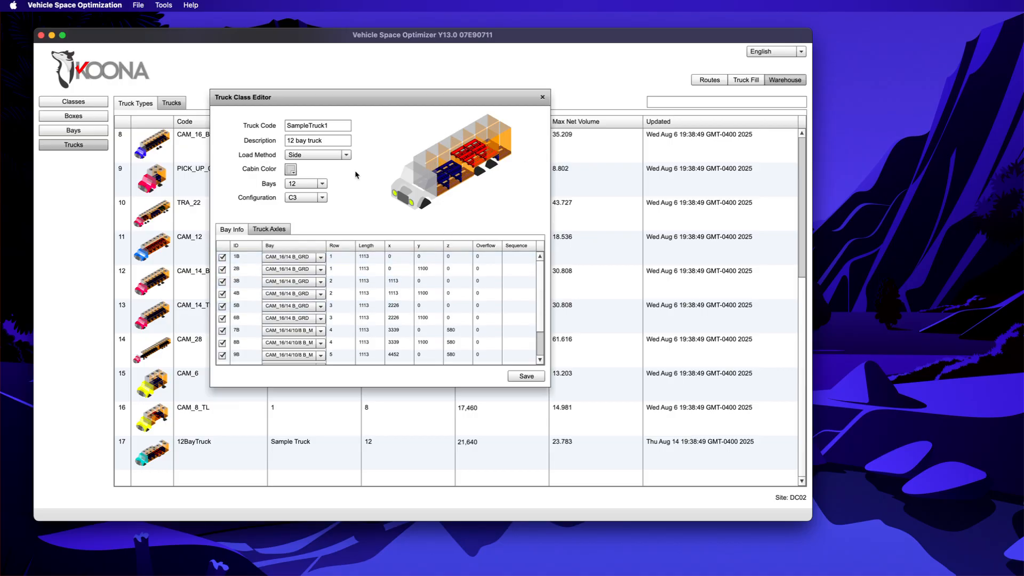
pyautogui.click(337, 154)
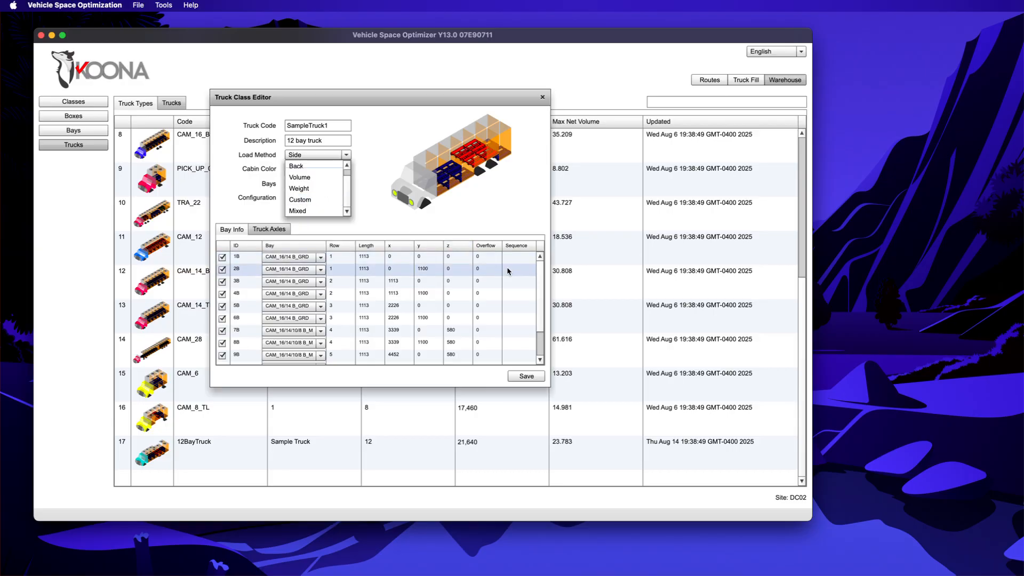
pyautogui.click(388, 224)
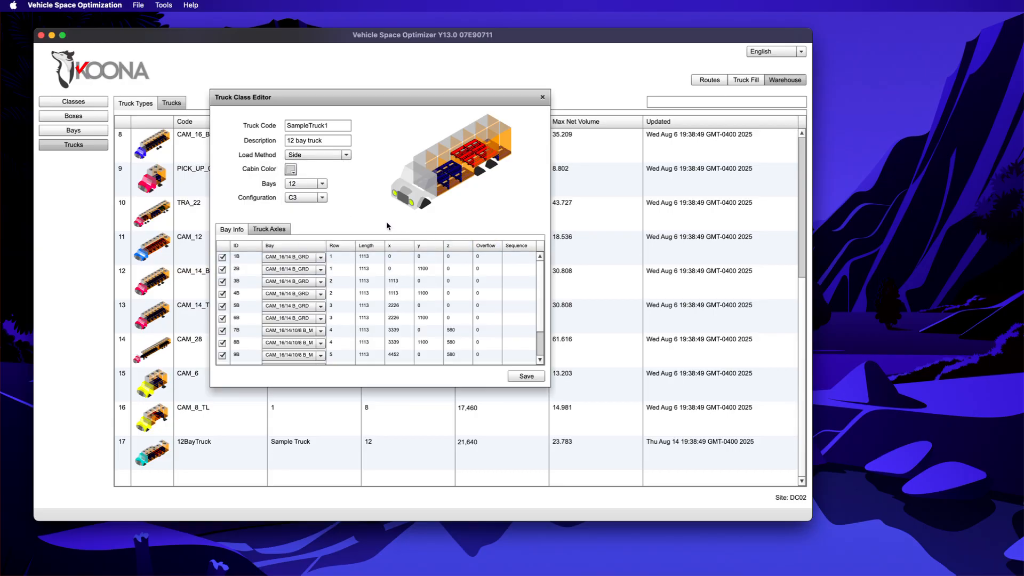
# Step: Save SampleTruck1 as truck type row 18, then reopen it to check its axles and bays
pyautogui.click(529, 376)
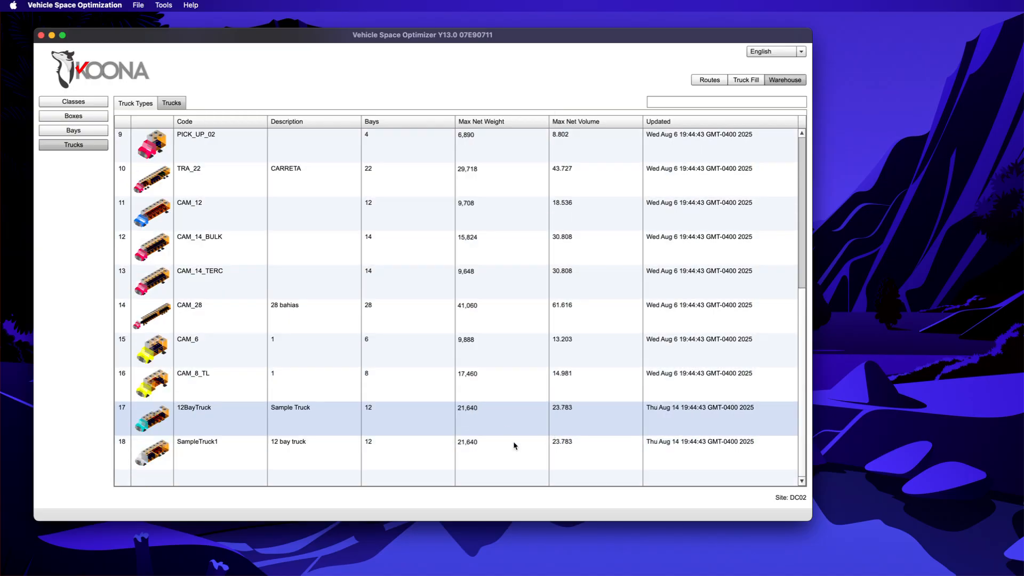
pyautogui.click(513, 442)
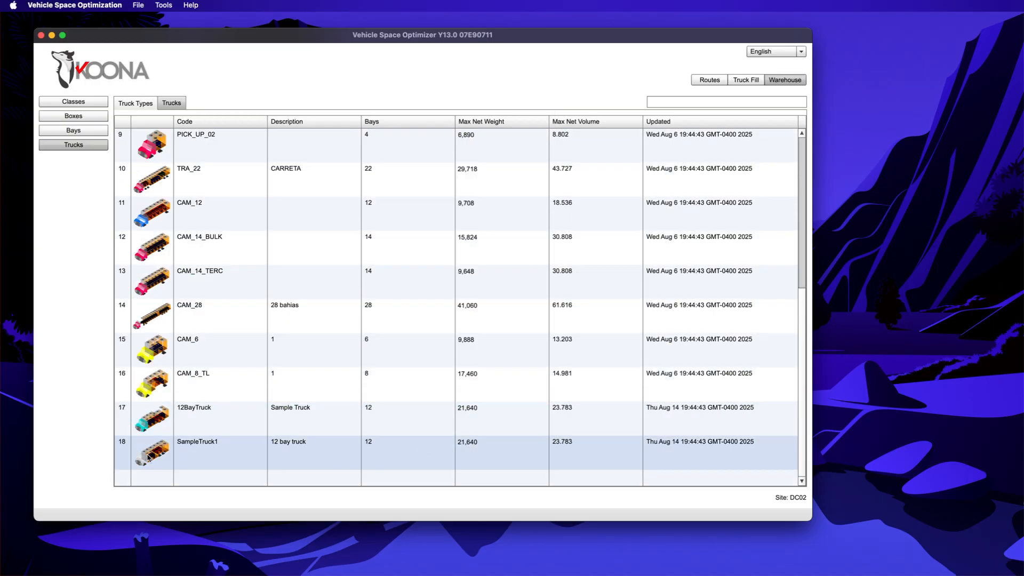
pyautogui.doubleClick(222, 453)
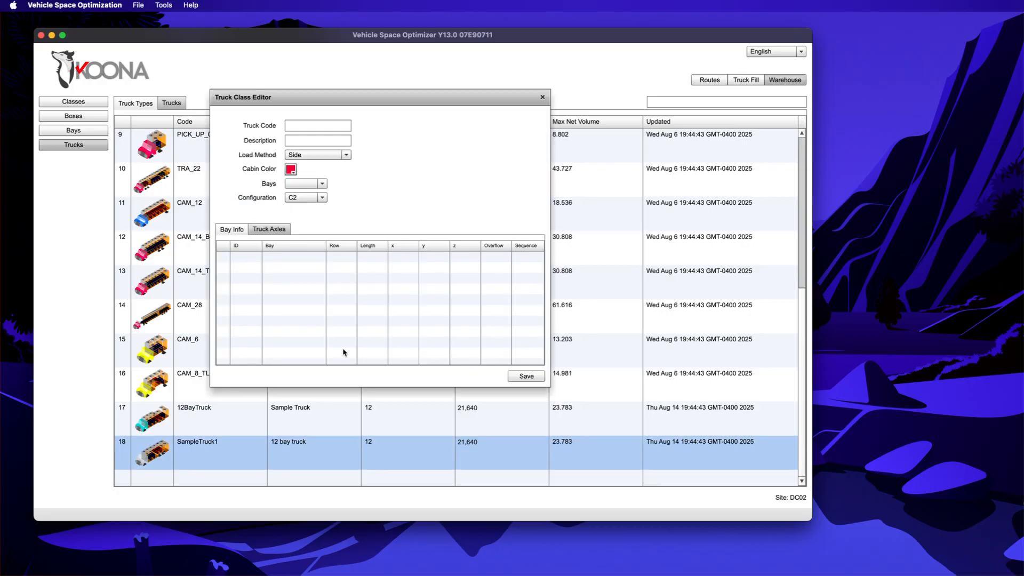
pyautogui.click(269, 229)
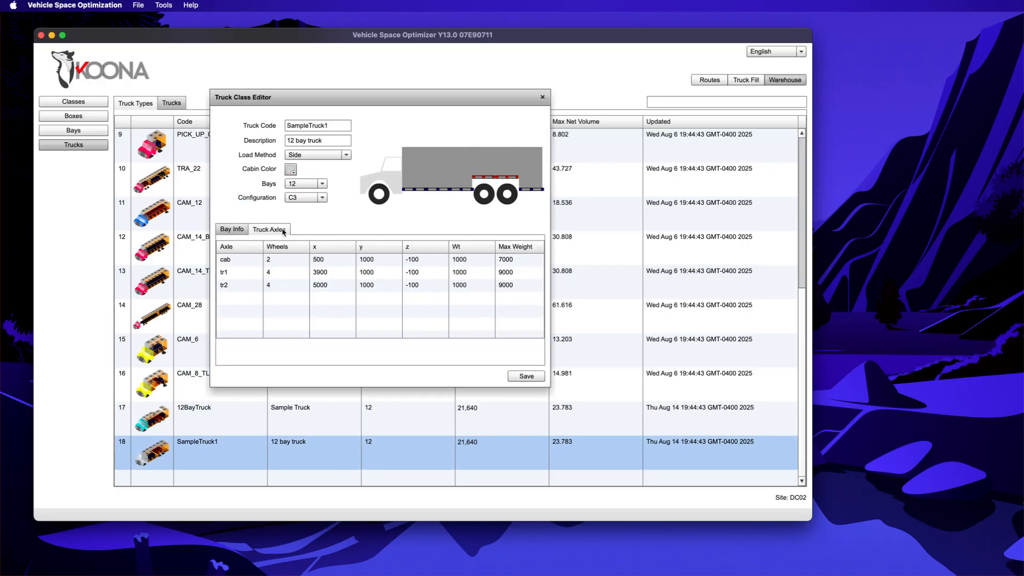
pyautogui.click(232, 230)
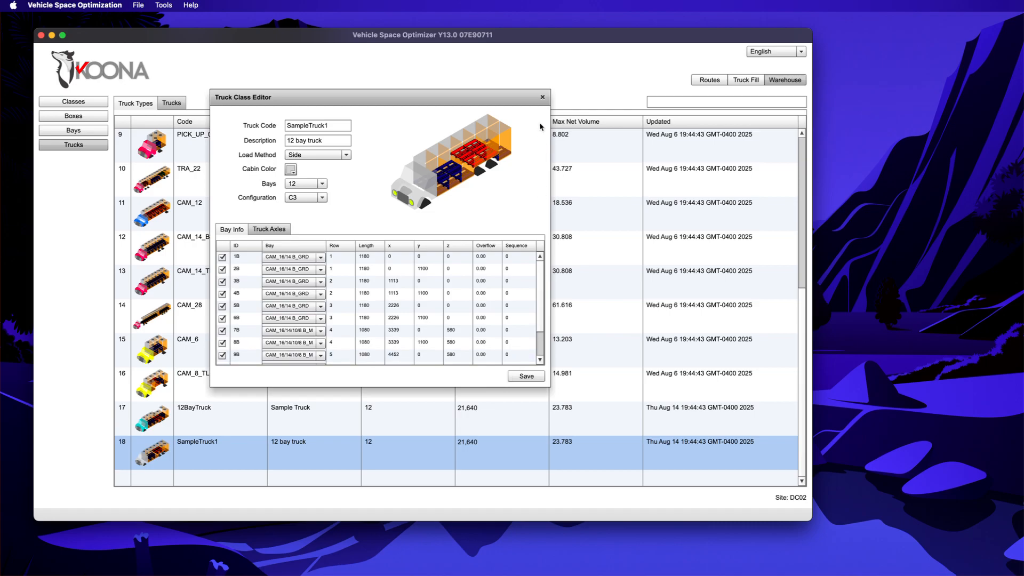